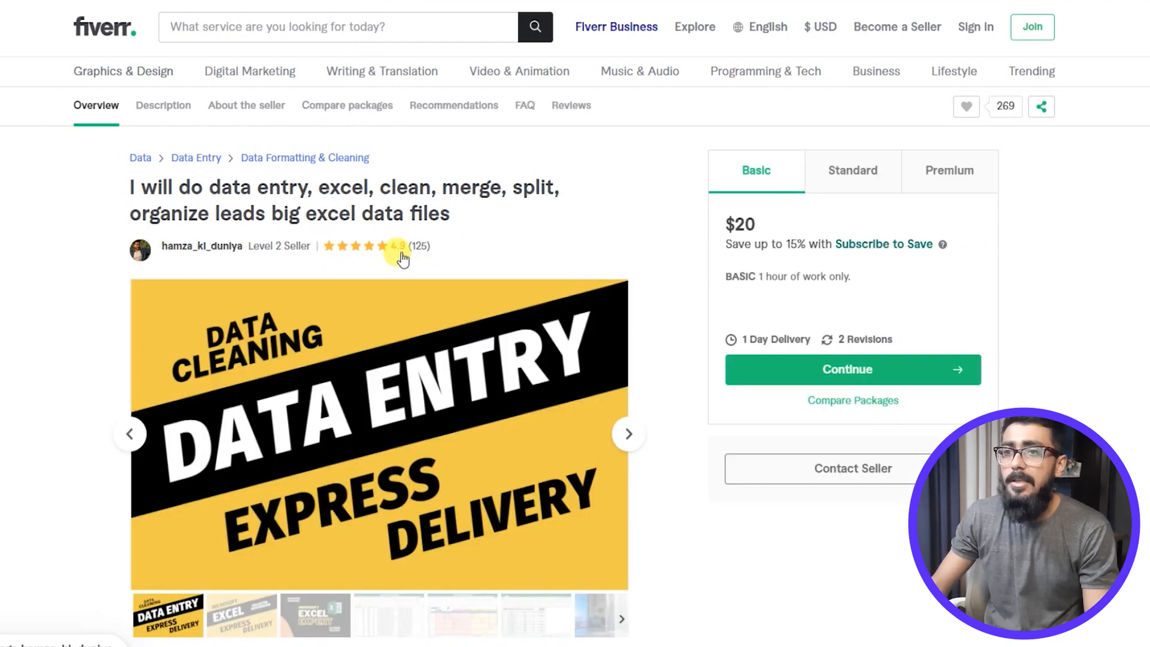
drag(467, 237, 333, 249)
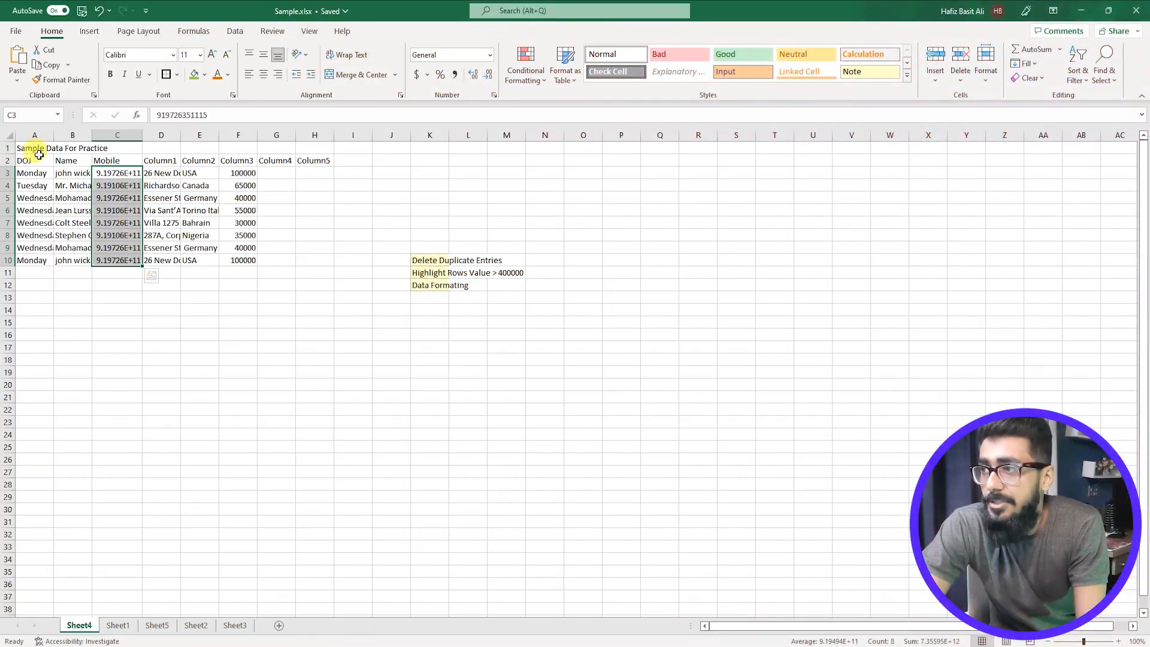
drag(38, 151, 318, 261)
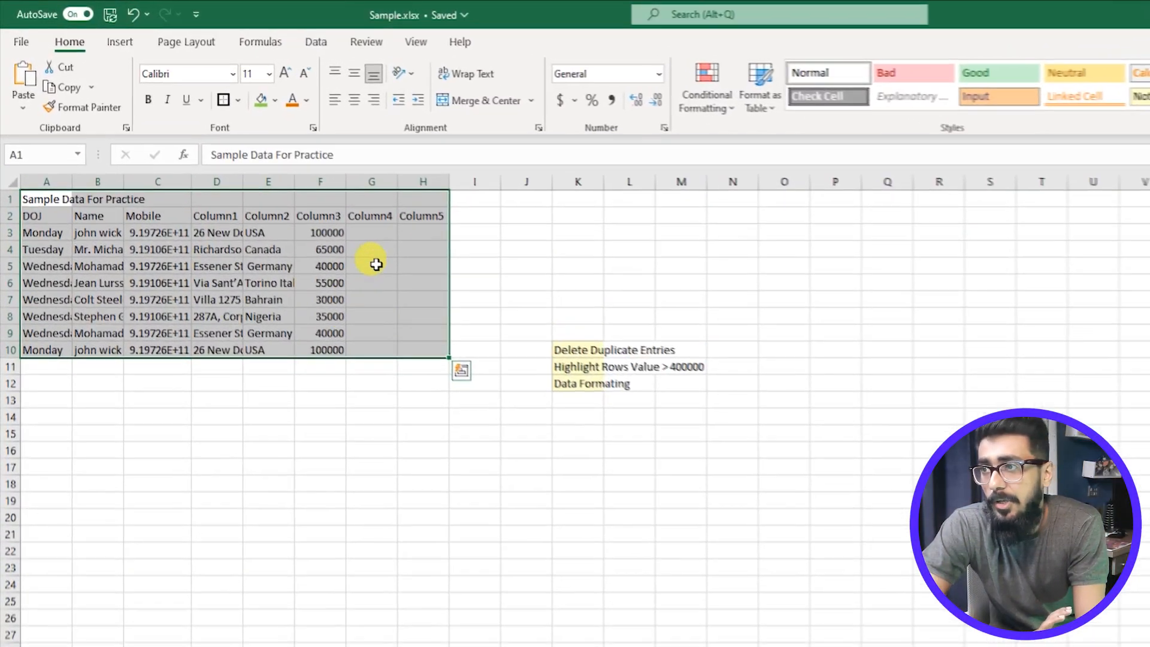
click(424, 534)
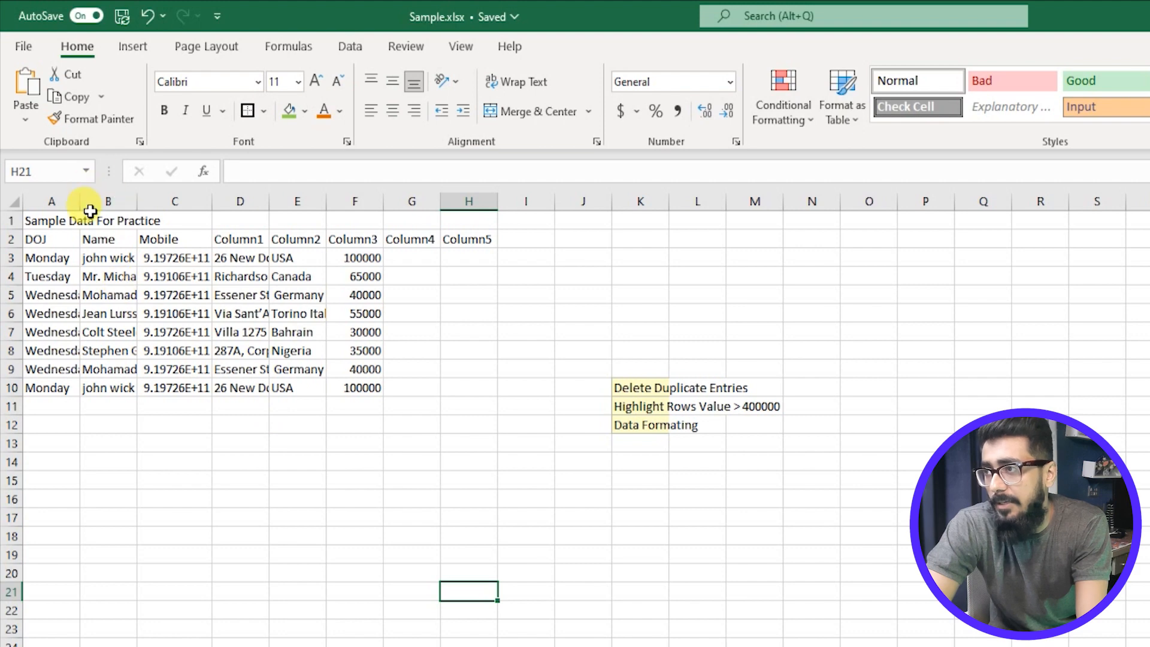
click(222, 496)
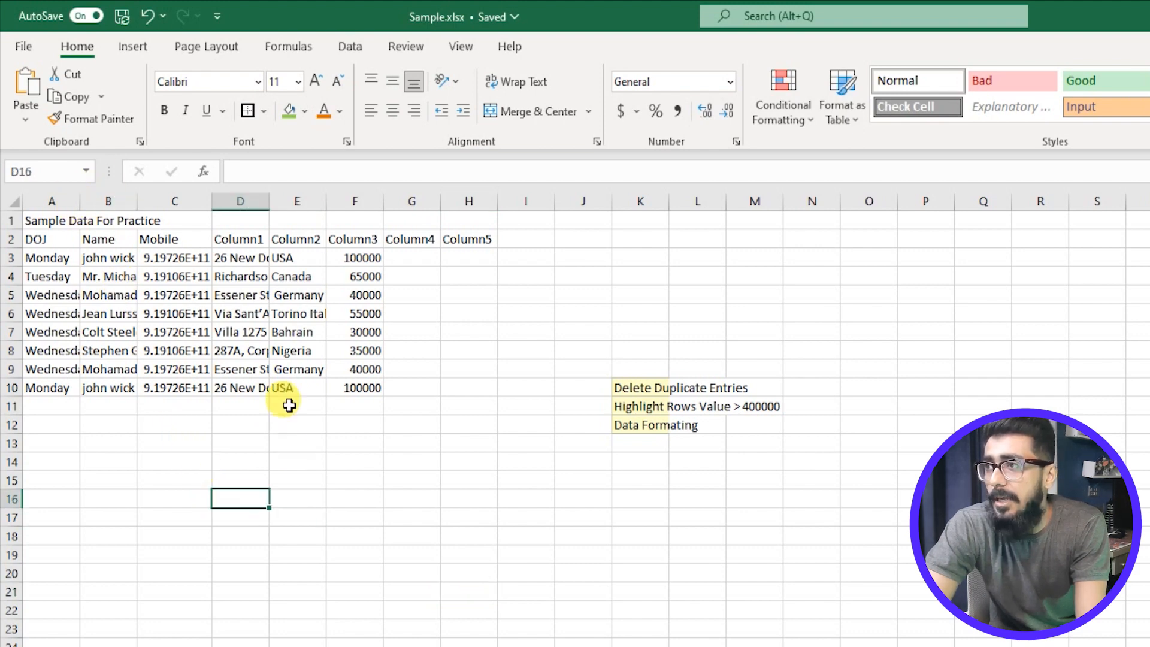
Widen columns A to C and auto-fit columns D to F to their contents in the sample data table.
drag(79, 194, 178, 201)
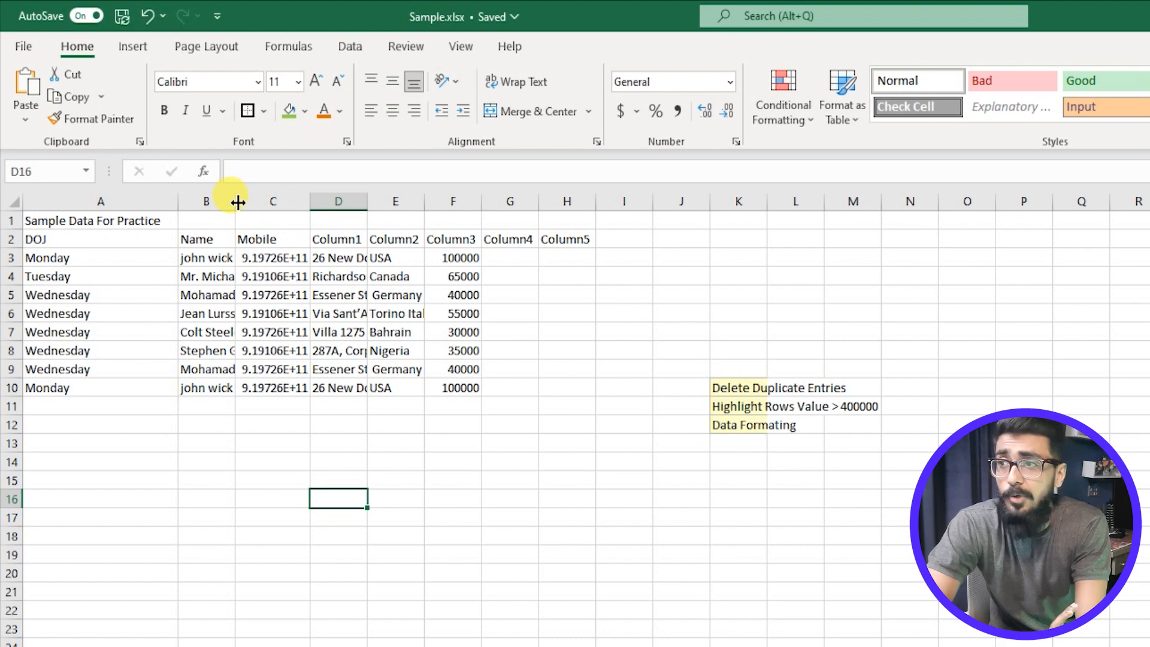
drag(238, 203, 315, 219)
drag(390, 201, 444, 218)
click(526, 293)
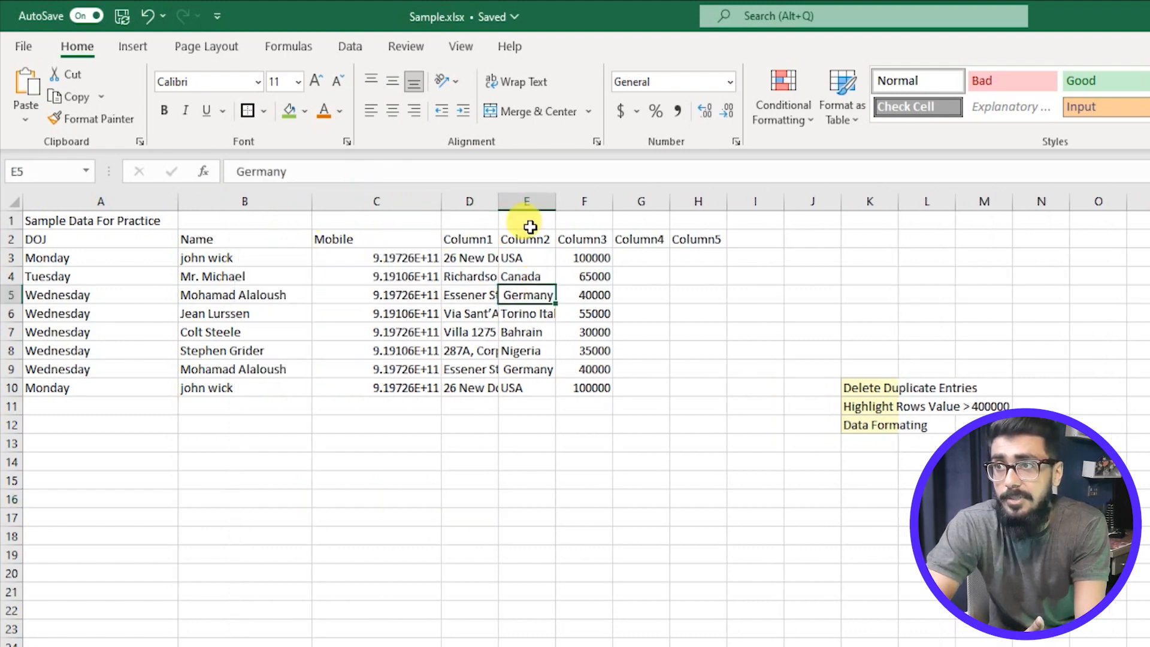
double_click(498, 201)
double_click(760, 201)
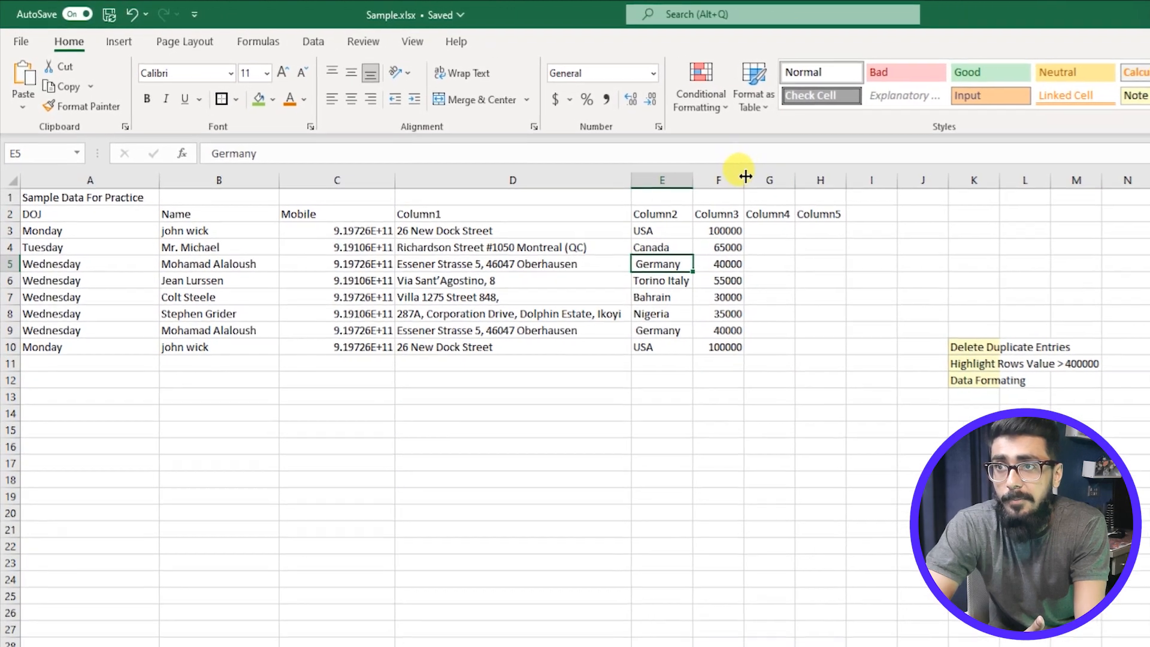
double_click(744, 176)
click(974, 393)
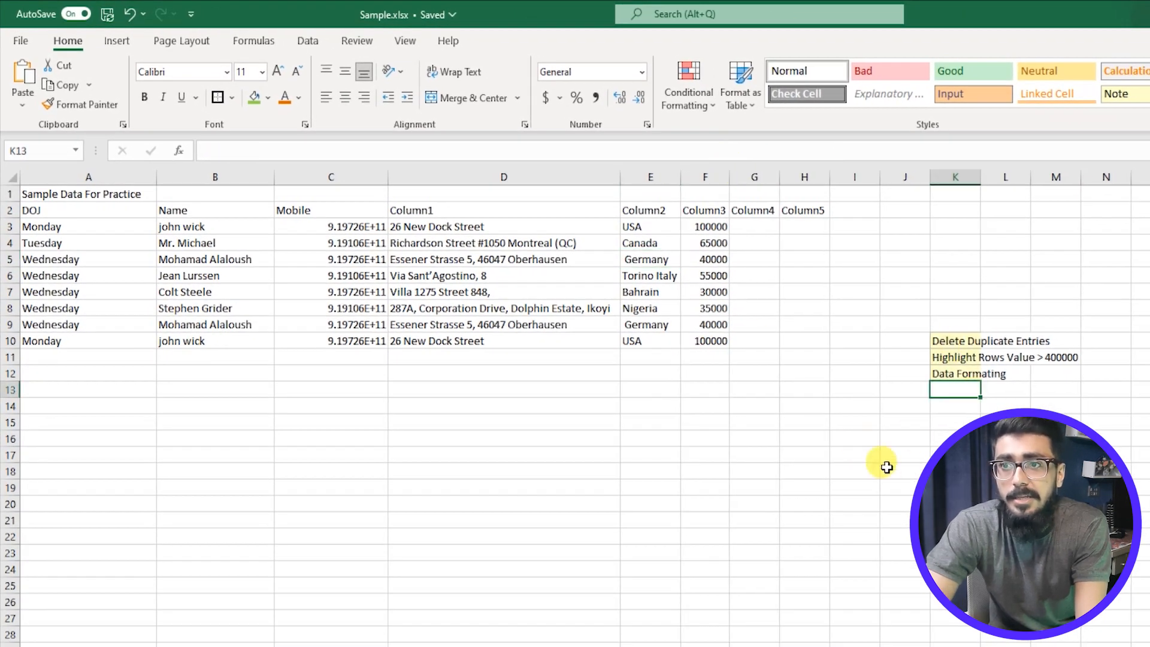
click(943, 374)
click(964, 342)
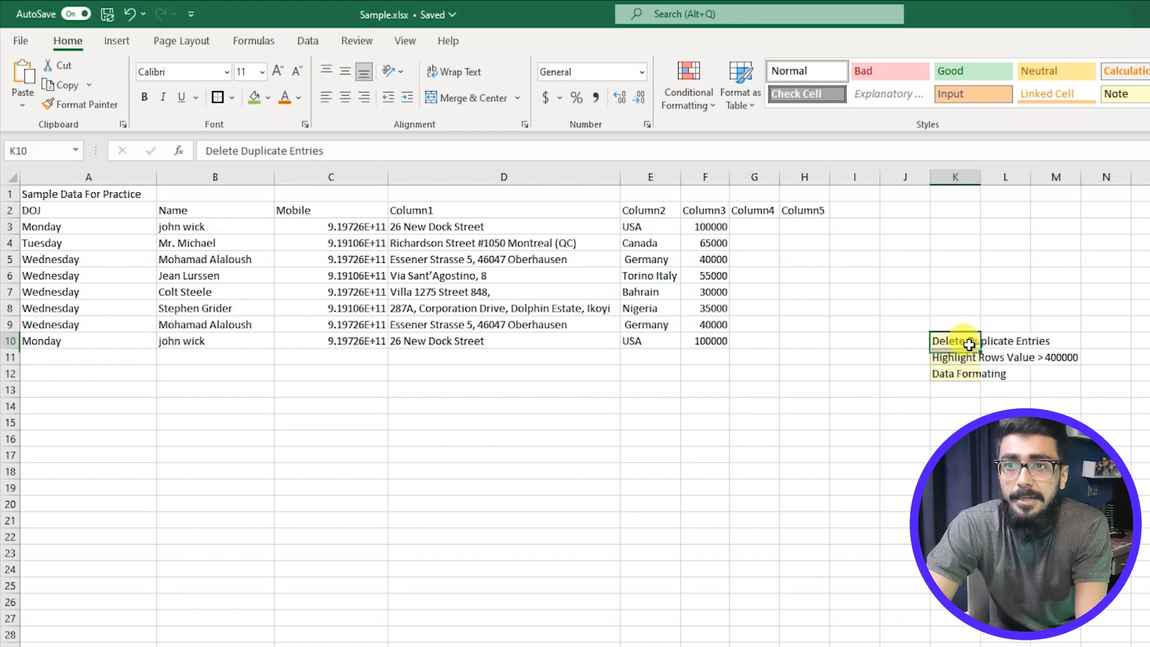
drag(980, 176, 983, 177)
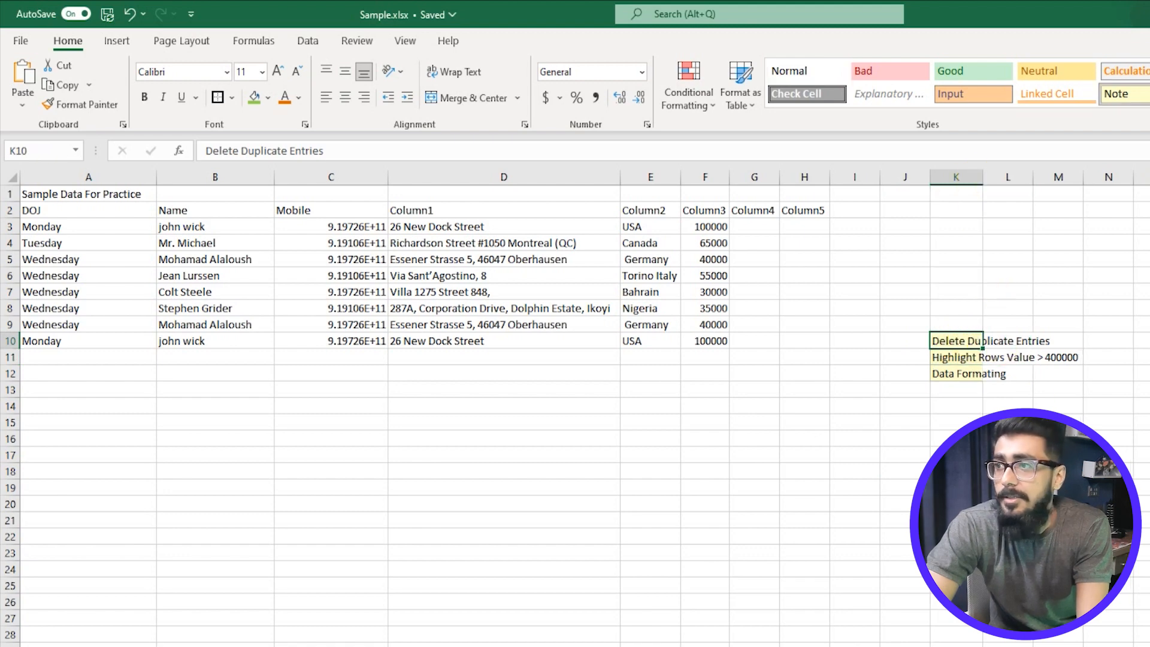
drag(59, 230, 770, 366)
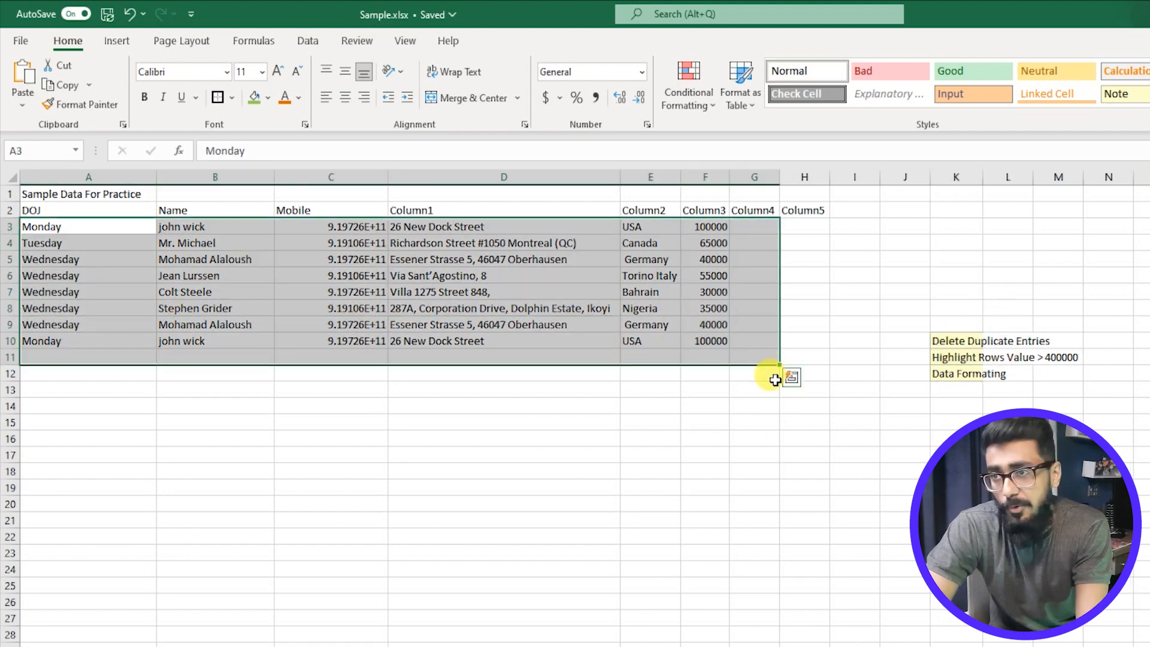
click(805, 518)
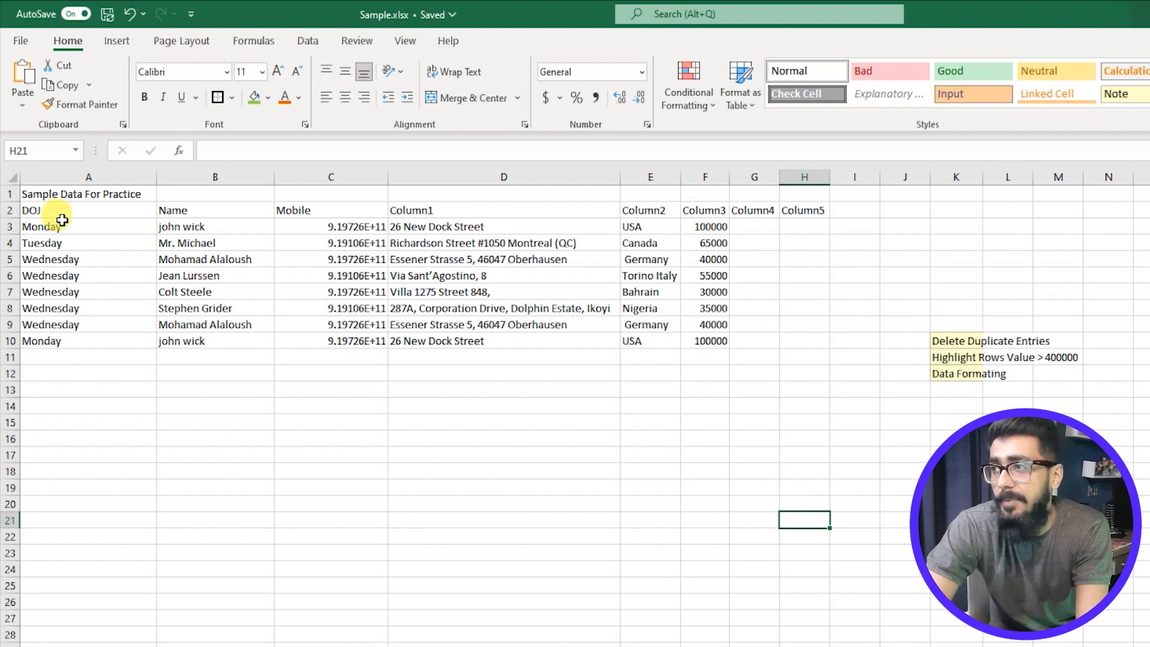
Open Remove Duplicates for the table range A2:F10 and limit the comparison to the DOJ column.
drag(45, 211, 702, 342)
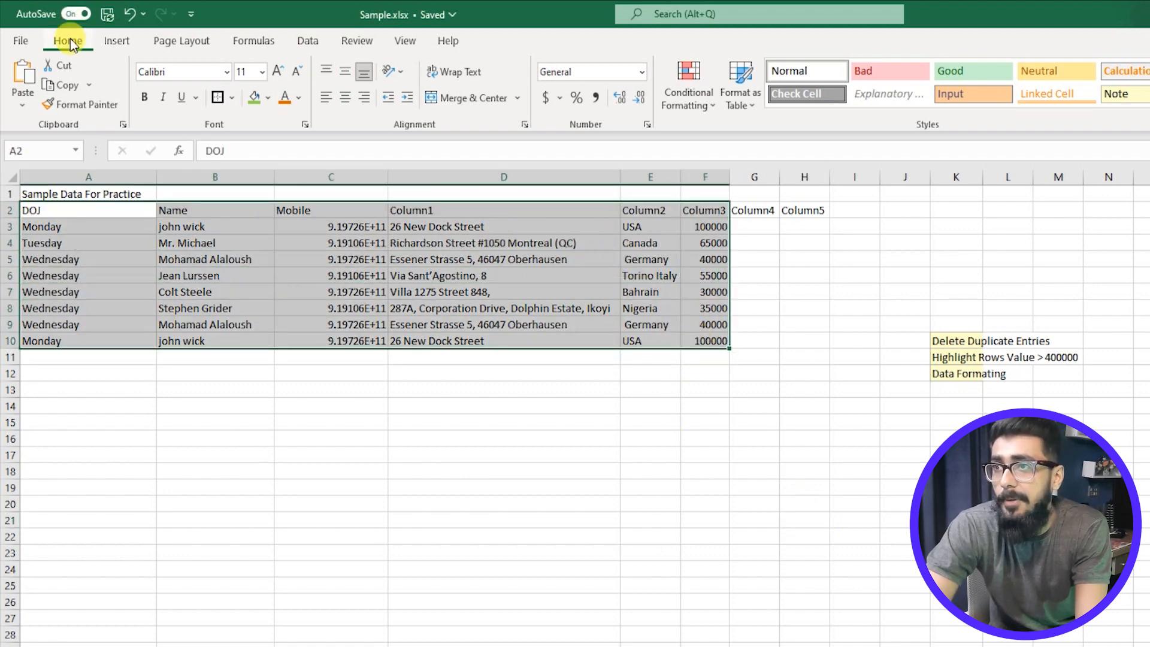
click(307, 40)
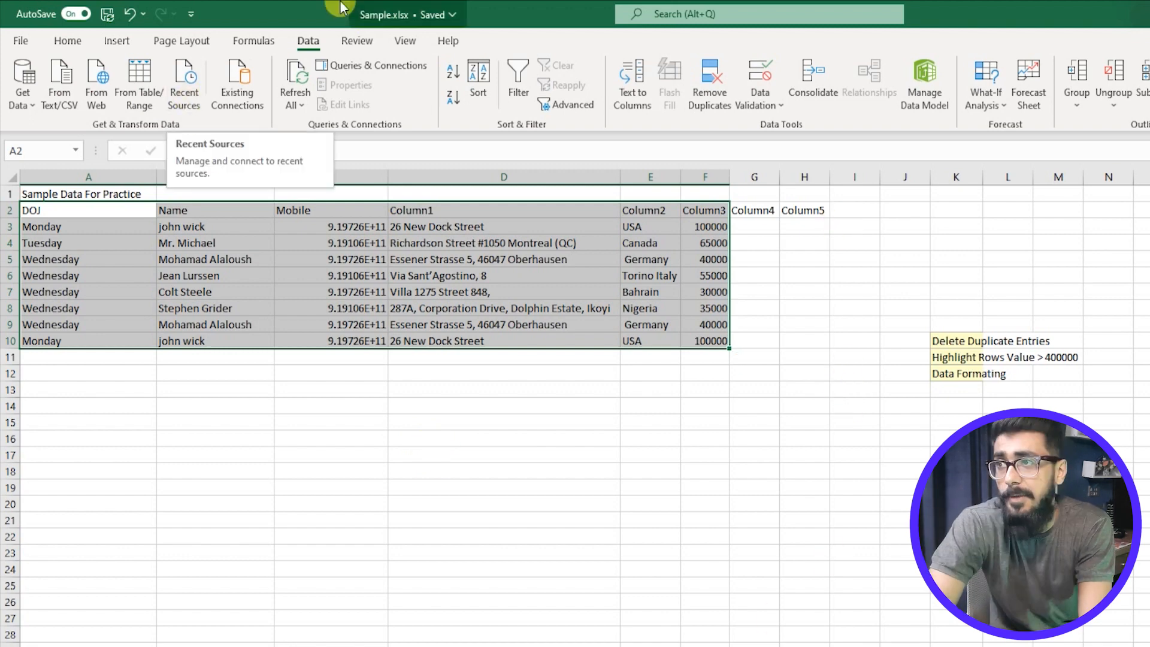
click(715, 102)
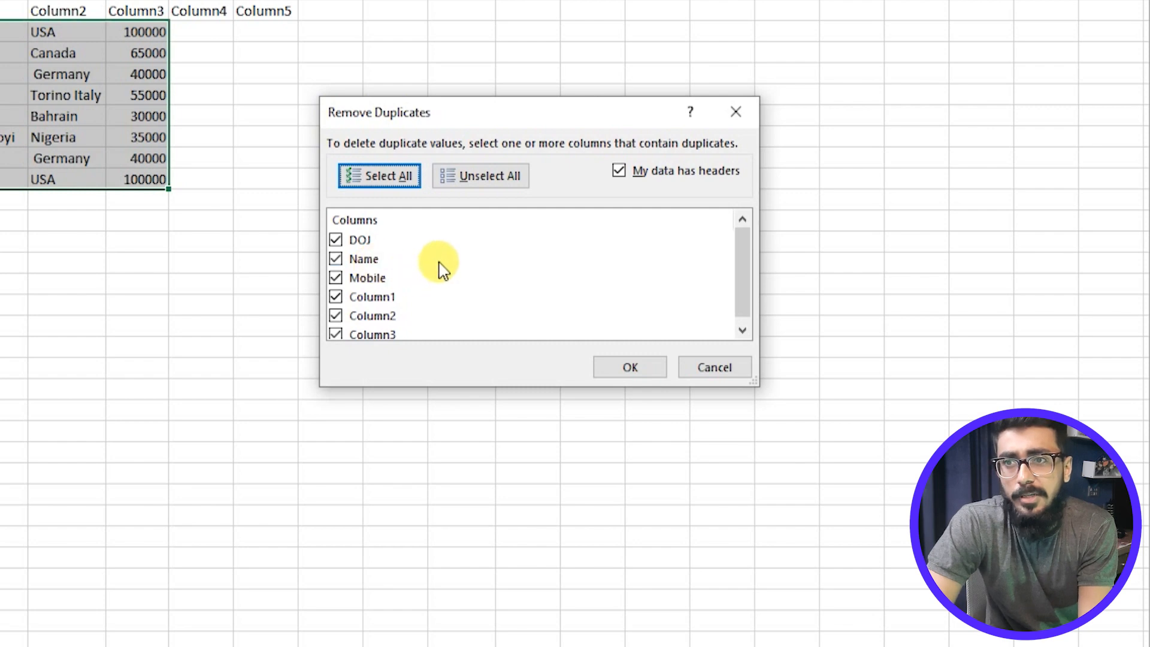
click(476, 177)
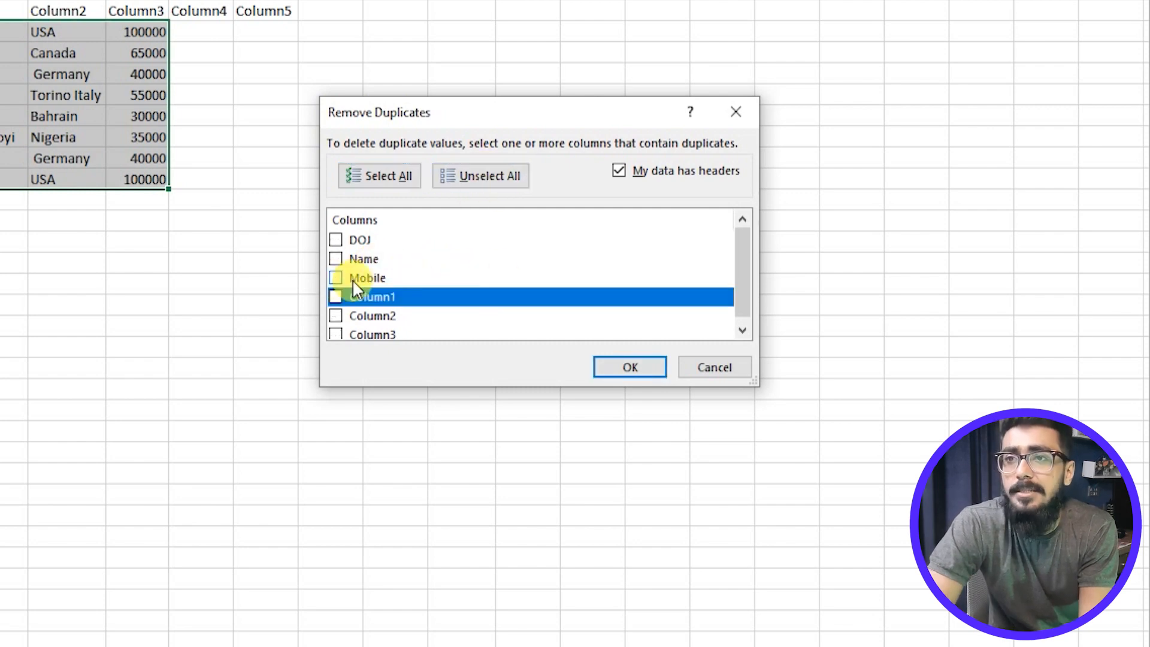
click(335, 242)
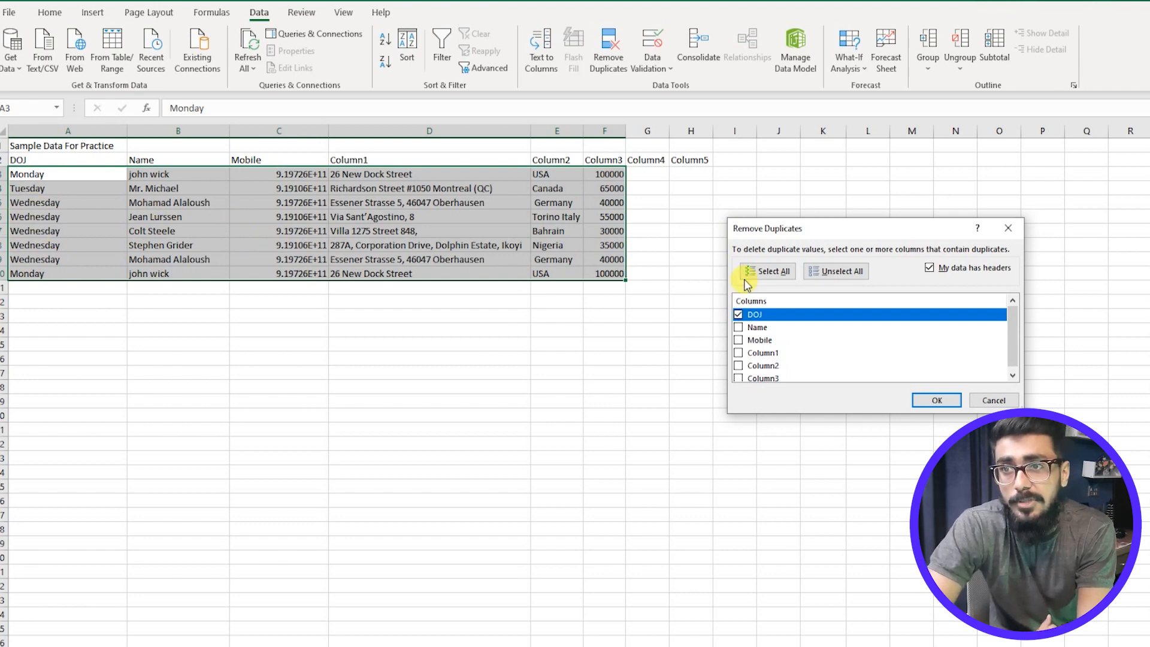
Include all columns in the duplicate comparison and remove the duplicate rows from the table.
click(786, 277)
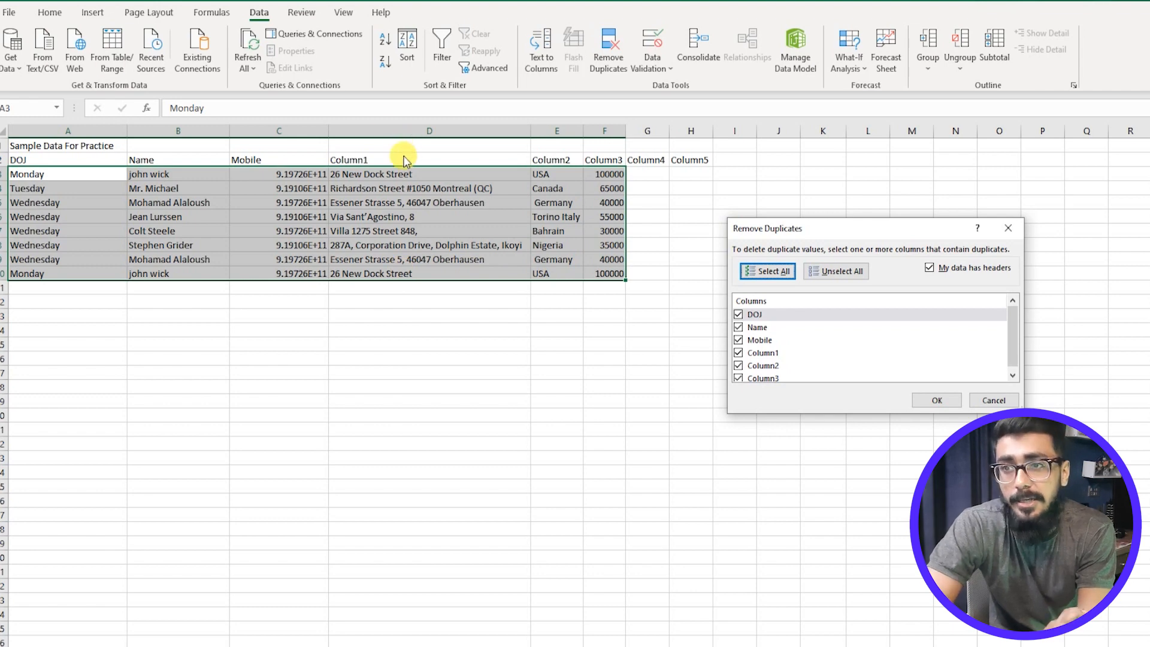
click(956, 404)
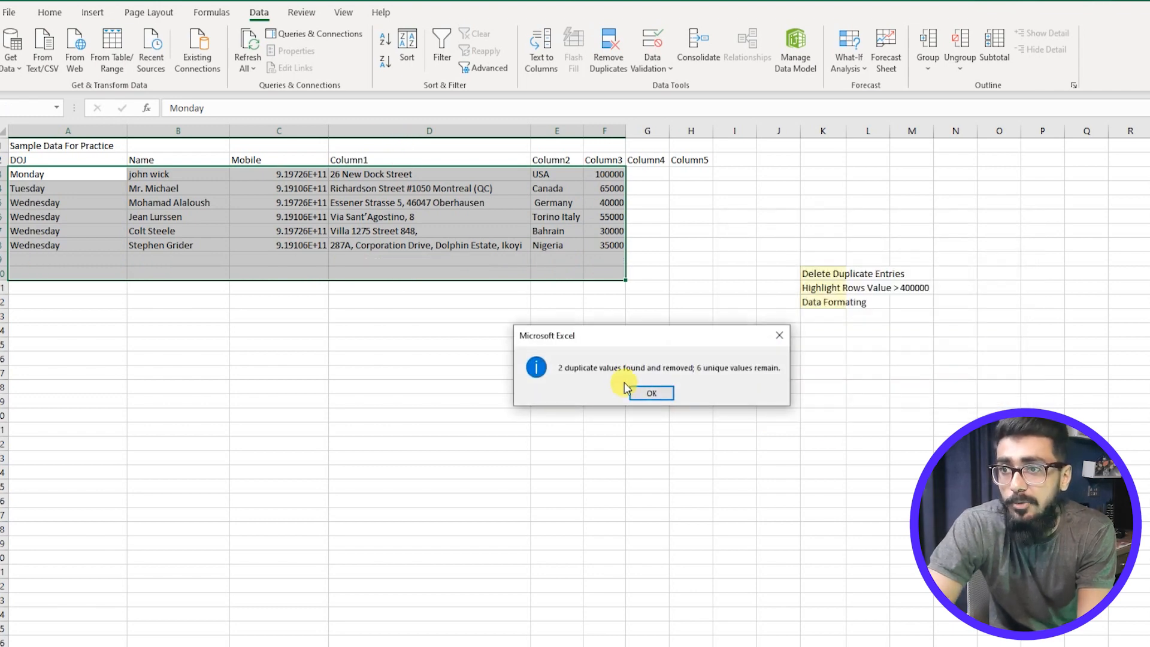
click(643, 396)
click(413, 389)
Undo the removal of the duplicate rows.
drag(25, 163, 43, 203)
click(124, 284)
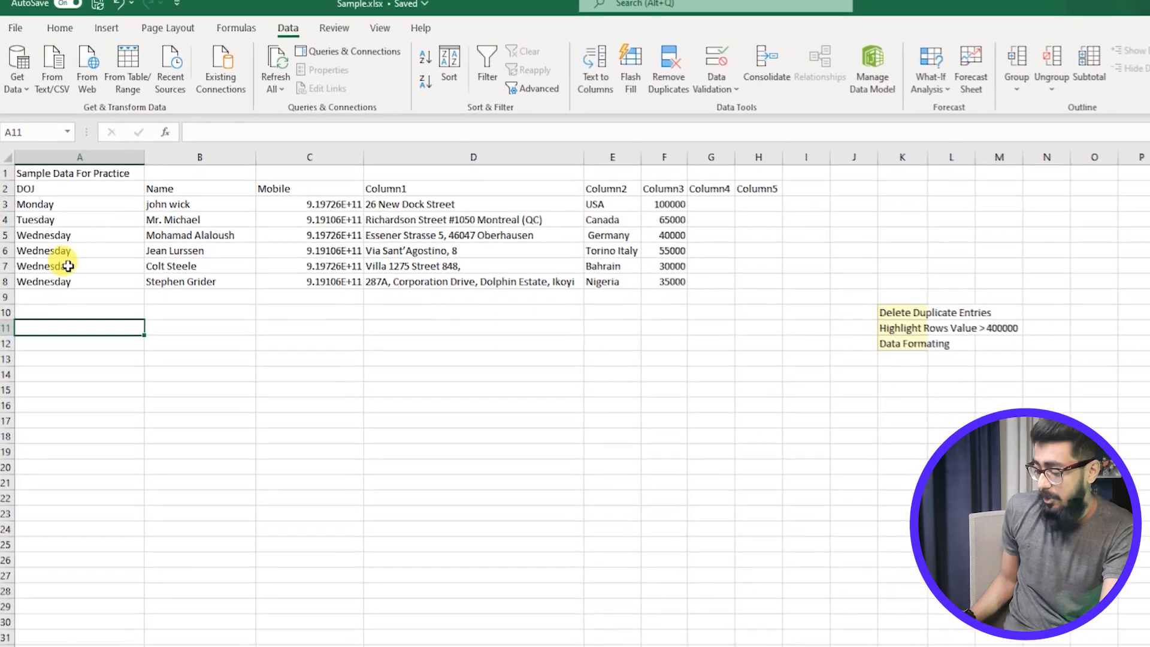
key(ctrl+z)
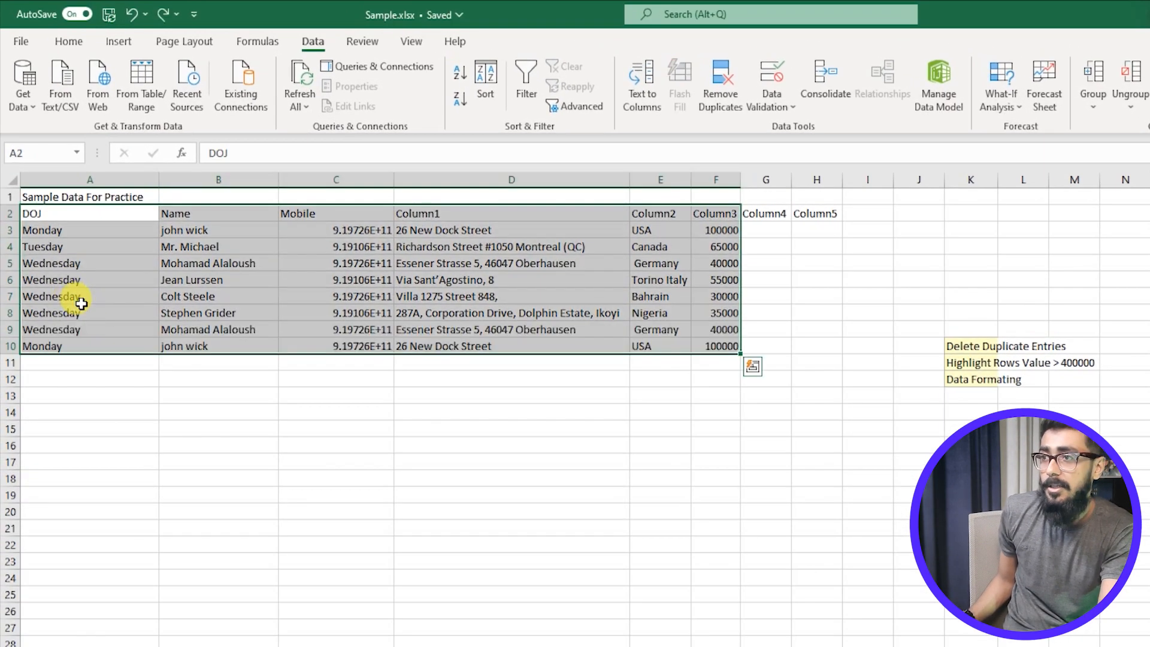
click(102, 362)
drag(89, 331, 726, 333)
click(659, 478)
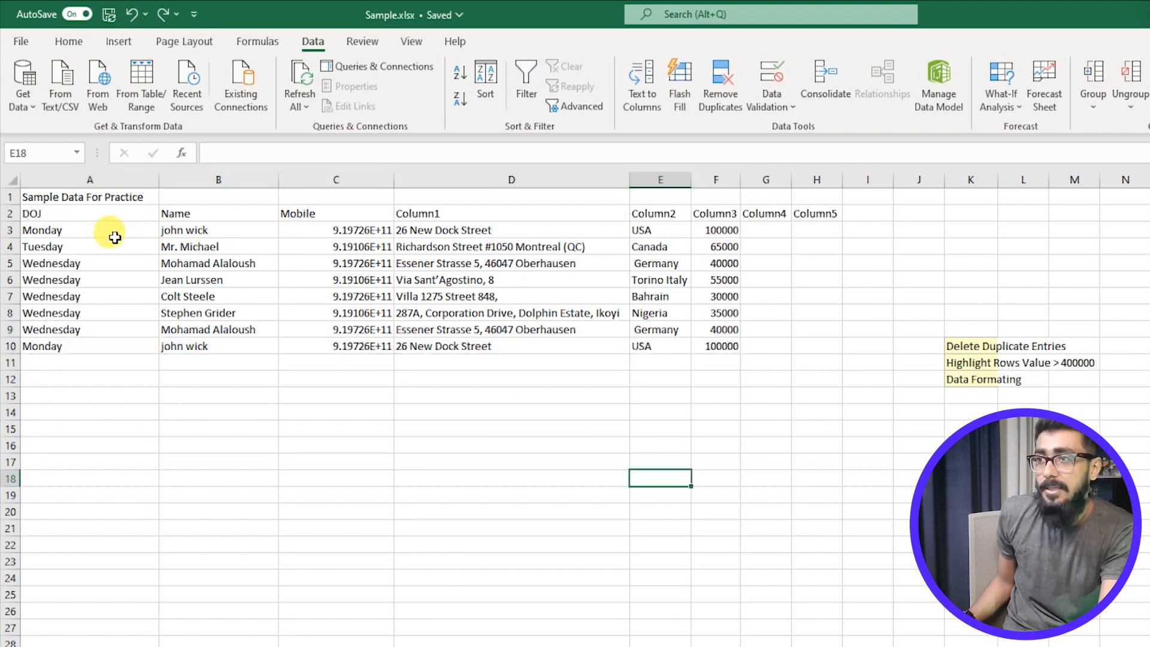
Select the data range A3:F10 and open Remove Duplicates for it.
drag(38, 231, 77, 342)
drag(30, 230, 732, 335)
click(723, 109)
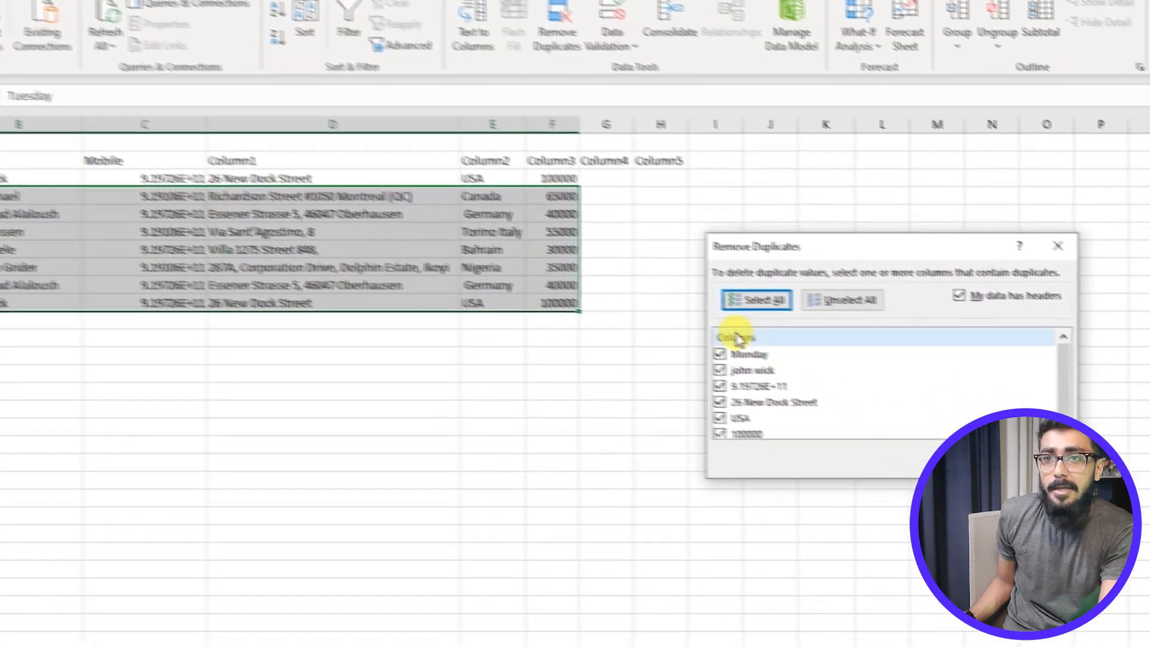
Try limiting the duplicate comparison to the day, name, address and country columns.
click(985, 344)
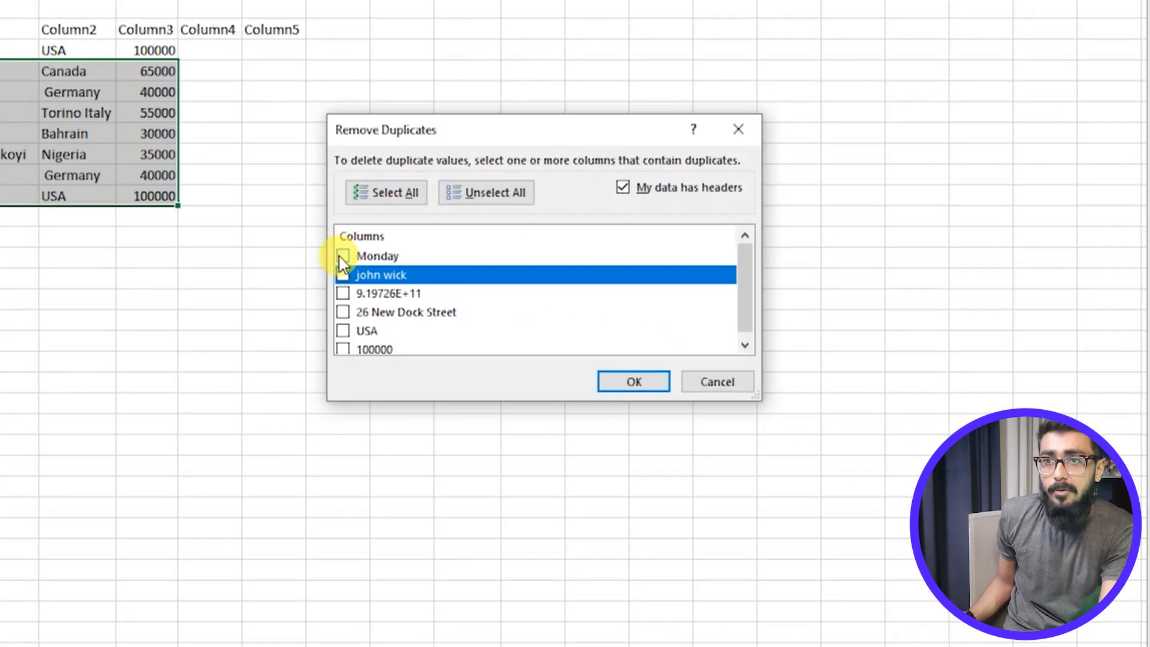
click(588, 319)
click(588, 337)
click(587, 370)
click(343, 331)
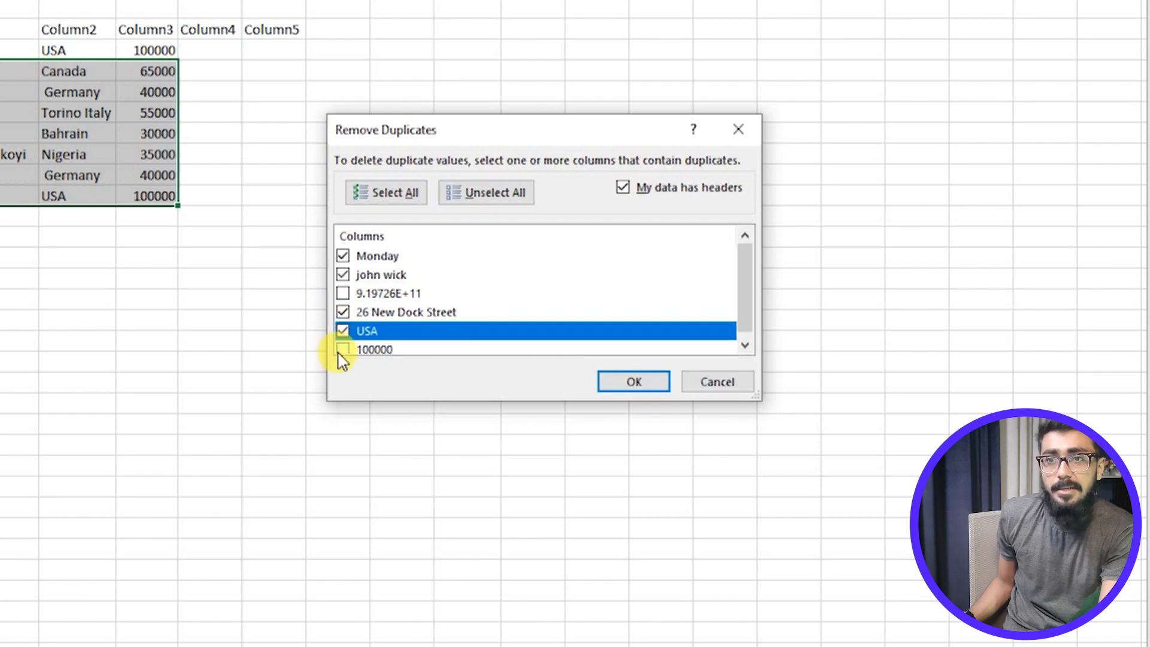
click(509, 198)
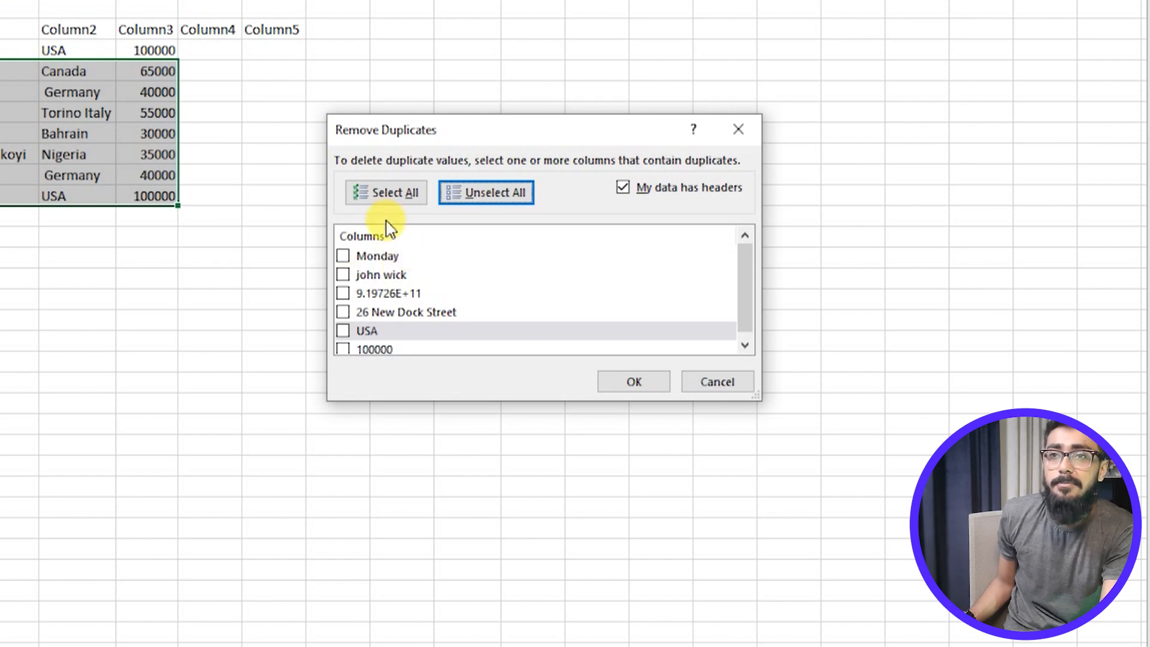
Remove the duplicate rows from the selected range by comparing all columns, keeping the headers option on.
click(407, 193)
click(605, 382)
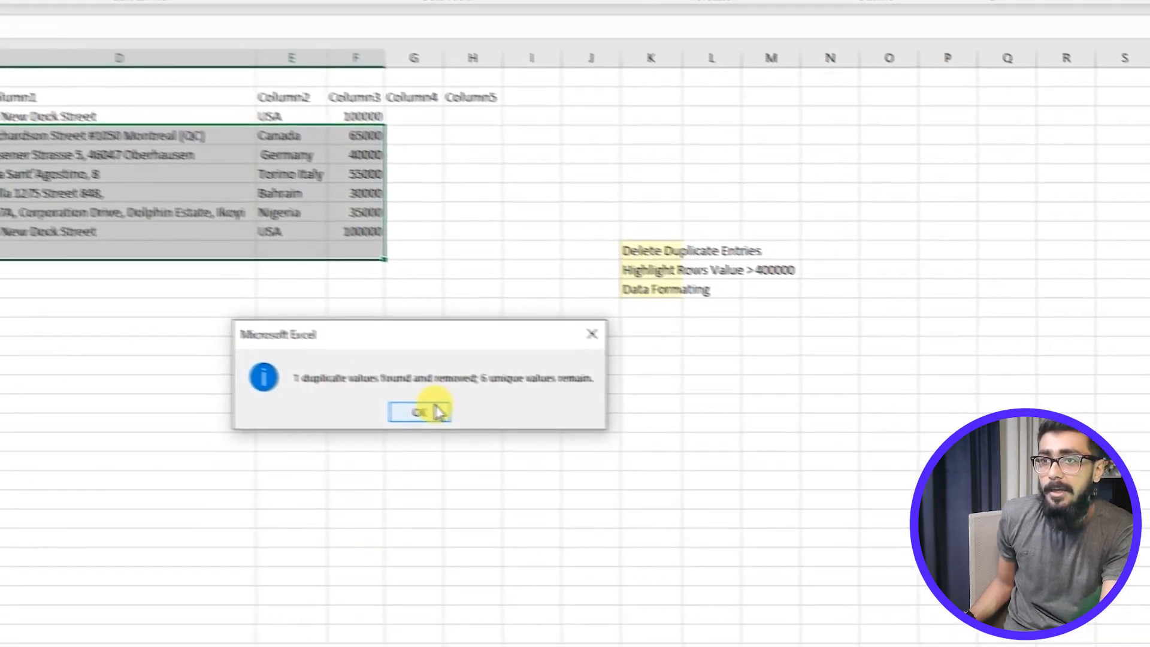
click(227, 368)
click(195, 411)
Fill the "Delete Duplicate Entries" cell K10 with blue and auto-fit column K to its contents.
click(888, 312)
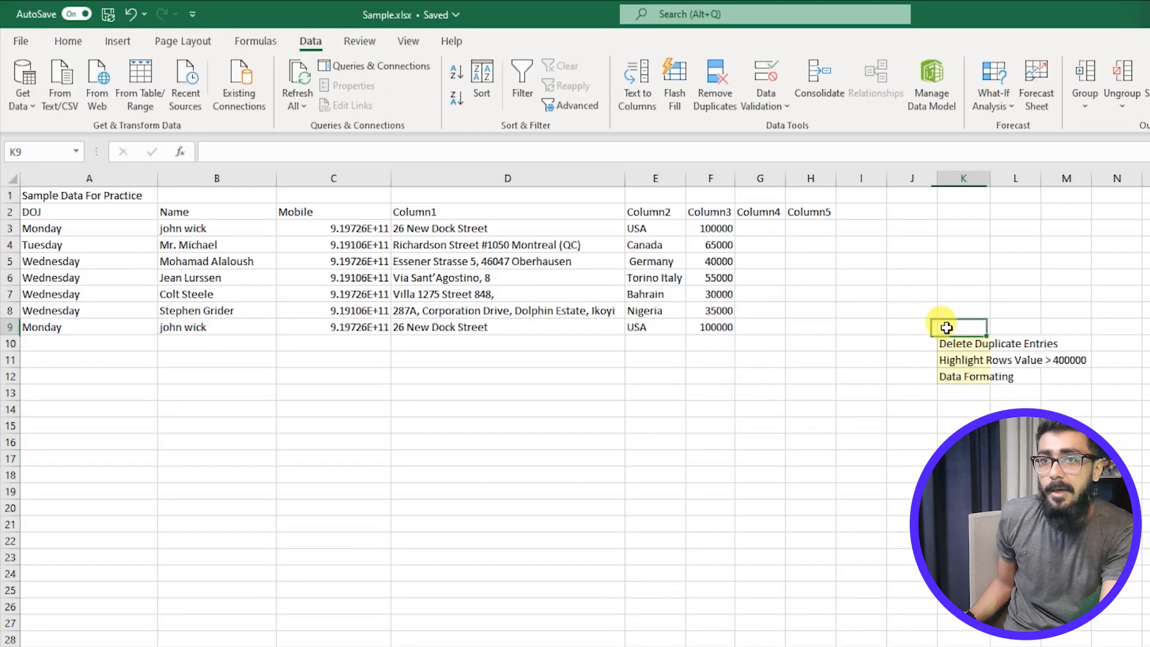
click(897, 340)
click(896, 327)
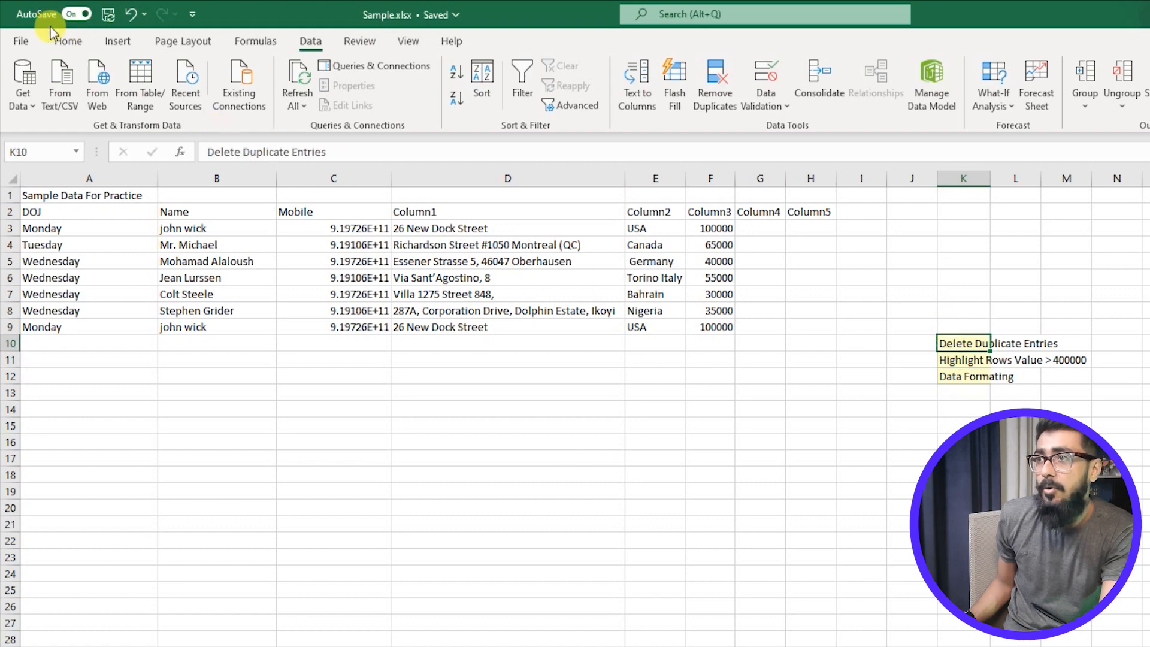
click(70, 41)
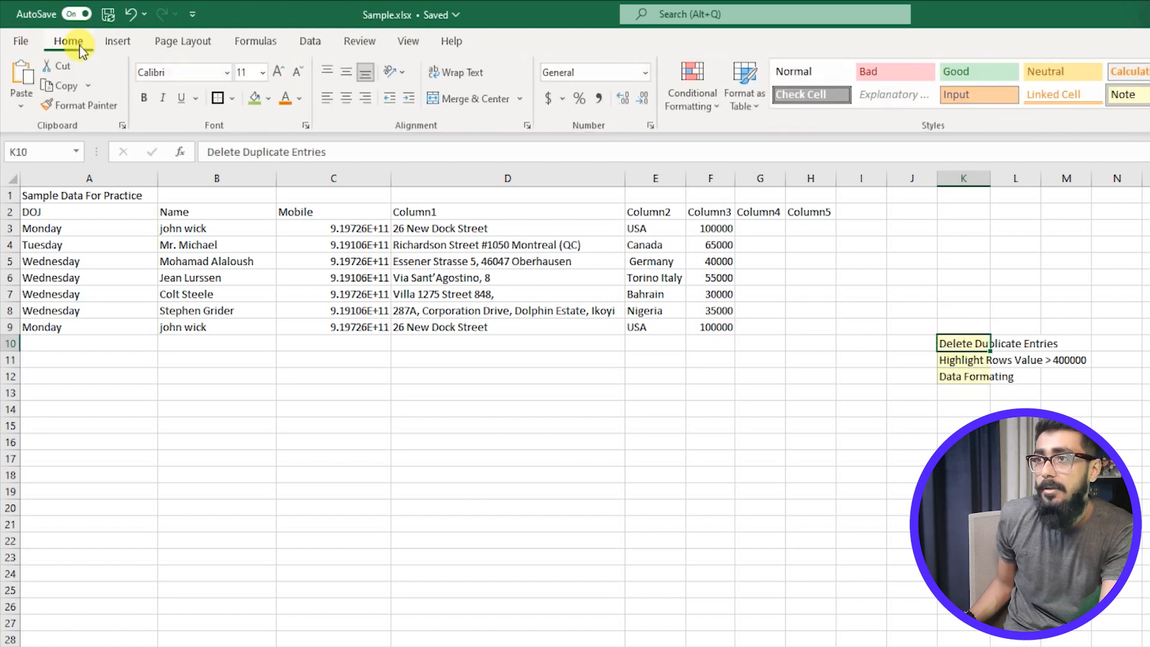
click(275, 105)
click(335, 216)
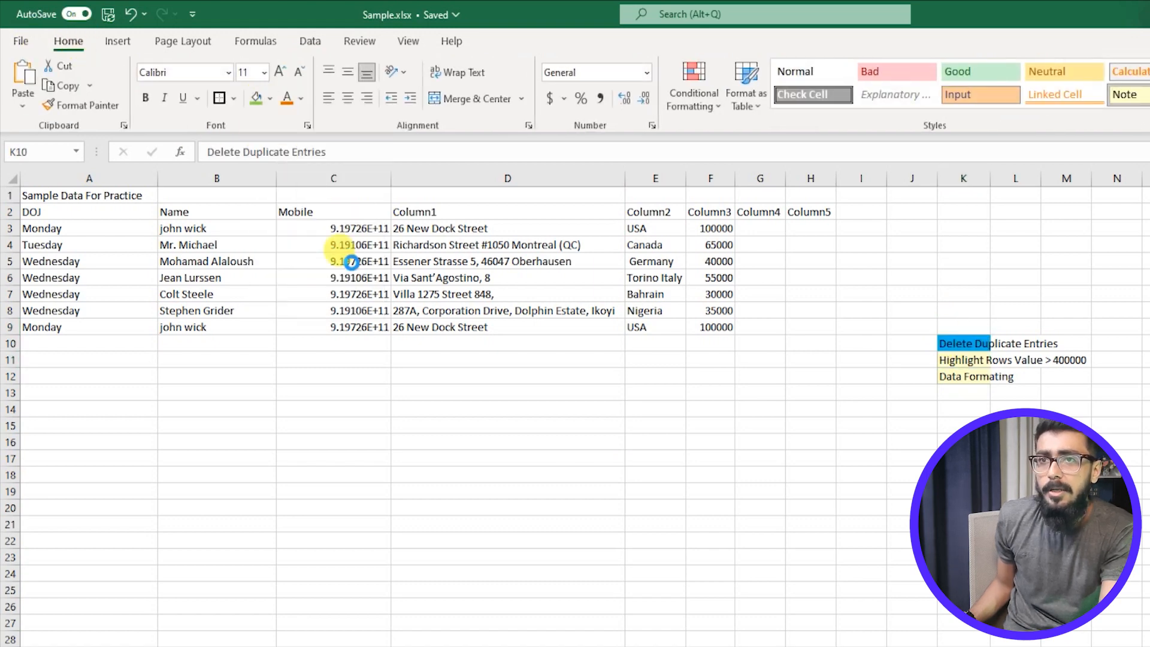
double_click(990, 178)
click(955, 524)
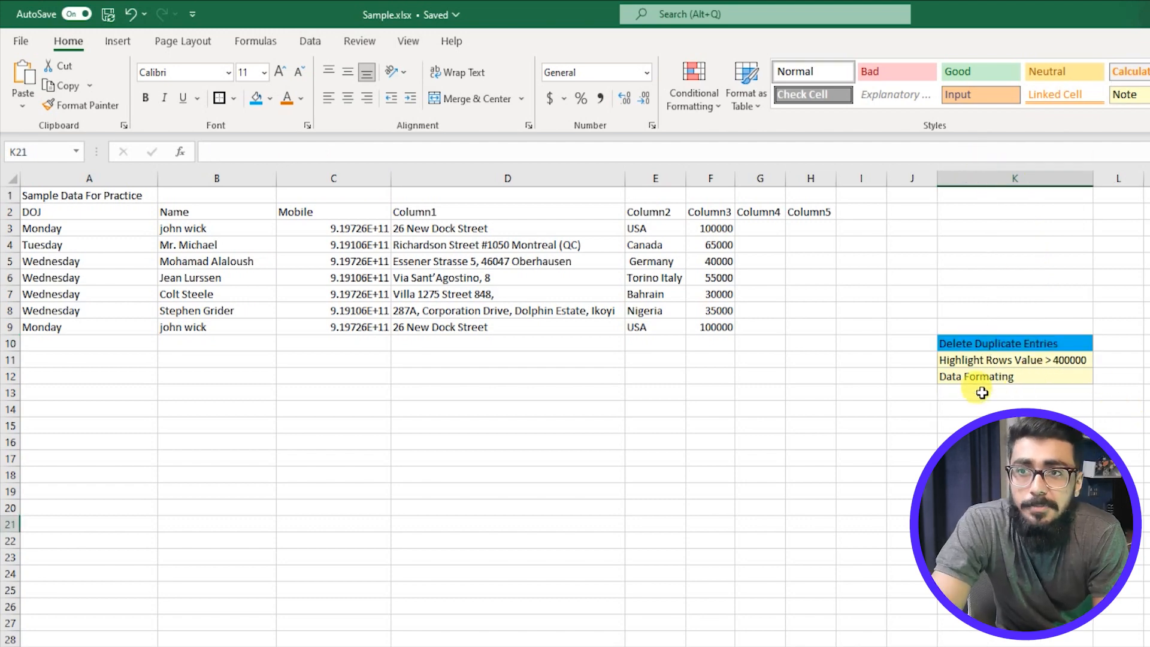
Review the row-highlighting task in K11 against the Column3 amounts and the first record in row 3.
click(967, 360)
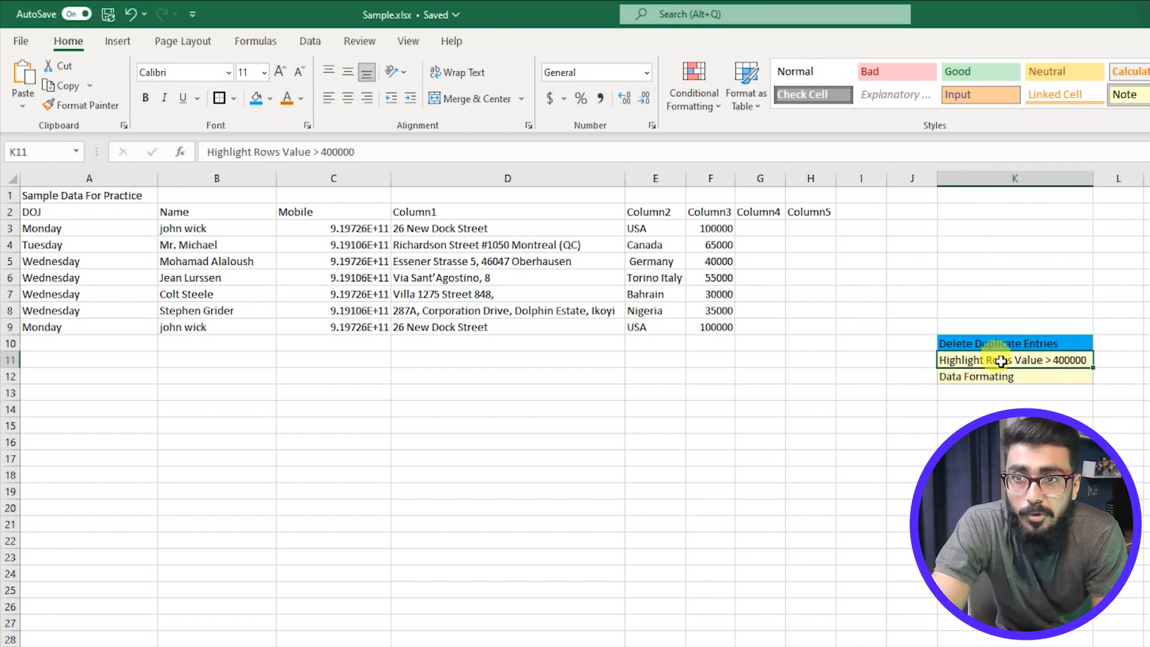
double_click(1060, 362)
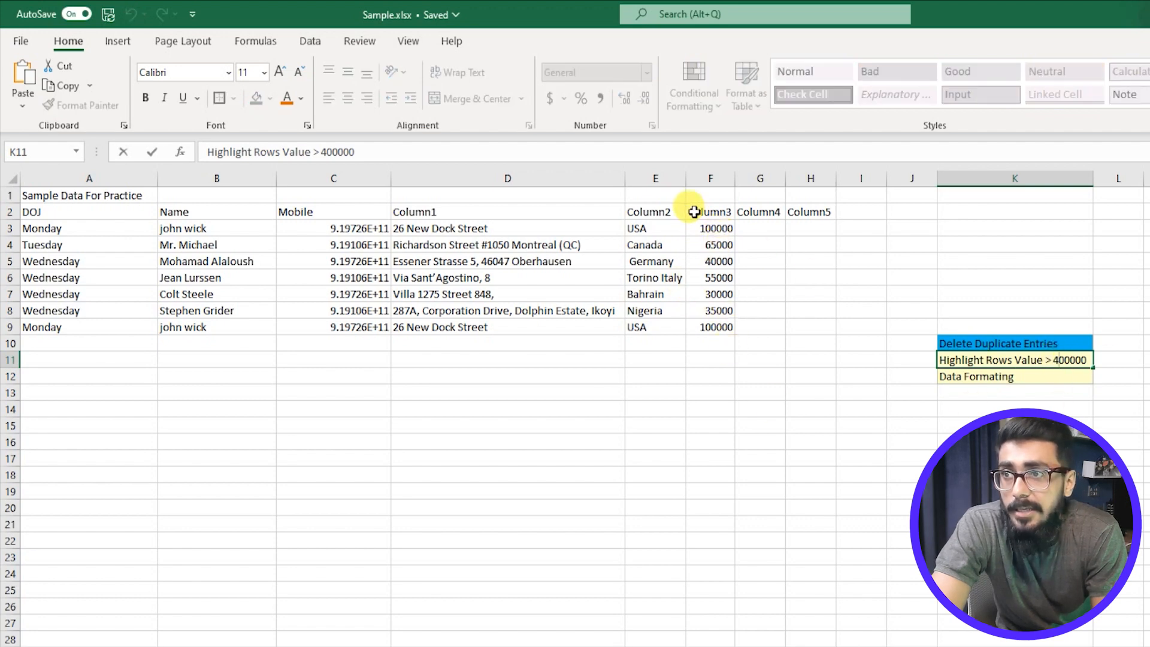
drag(709, 227, 599, 215)
click(284, 272)
click(97, 230)
drag(95, 231, 716, 226)
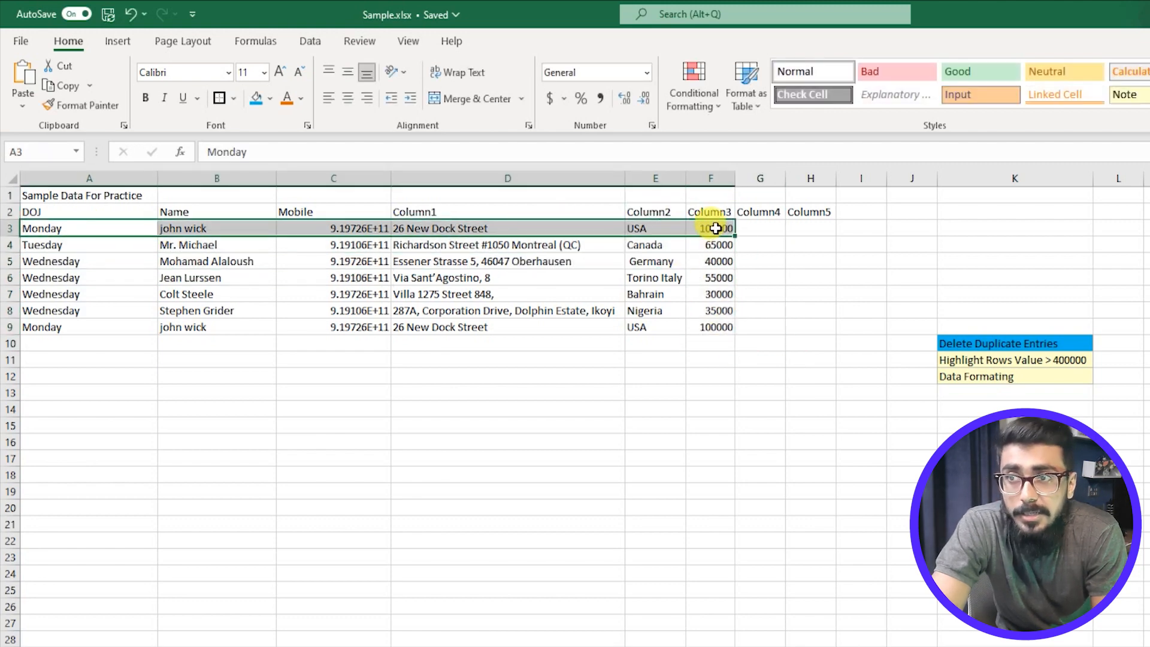
Try highlighting the Column3 amounts in F3:F9 that are greater than 40000 with Light Red Fill with Dark Red Text.
drag(760, 425, 763, 406)
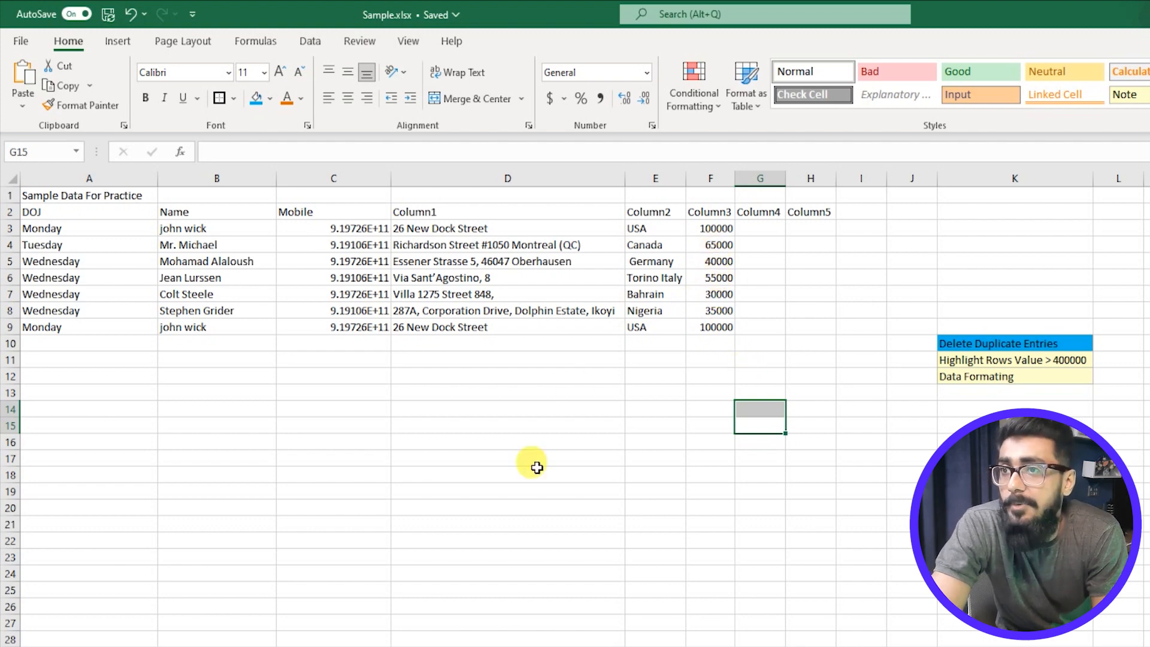
click(793, 309)
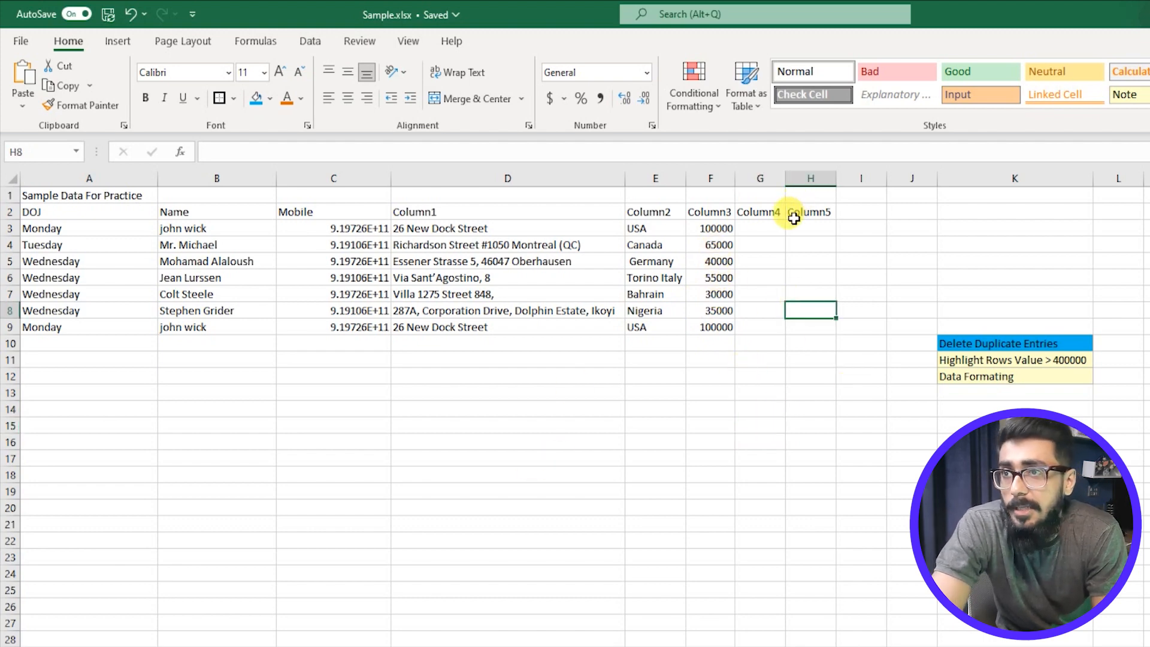
drag(712, 229, 719, 327)
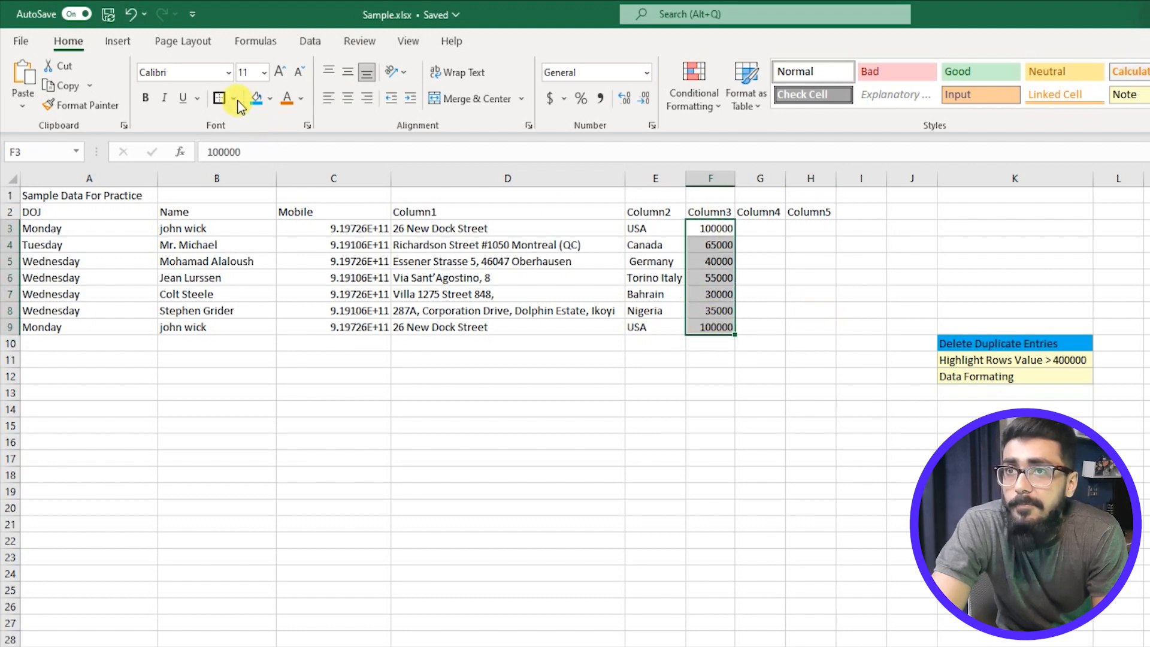
click(698, 96)
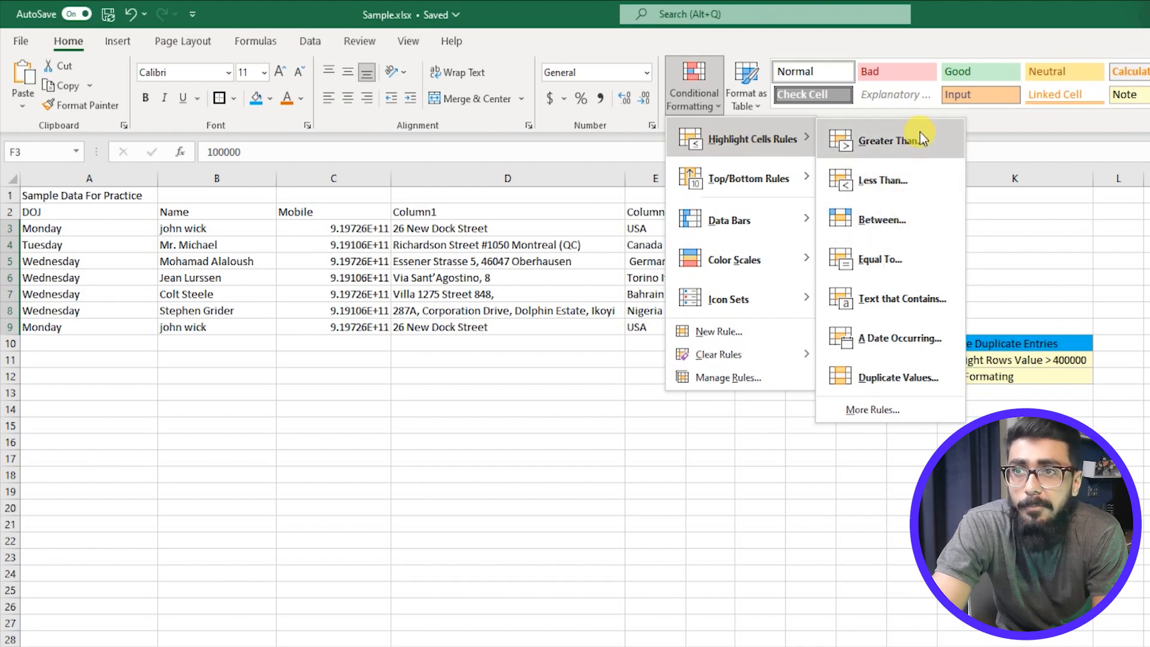
click(898, 149)
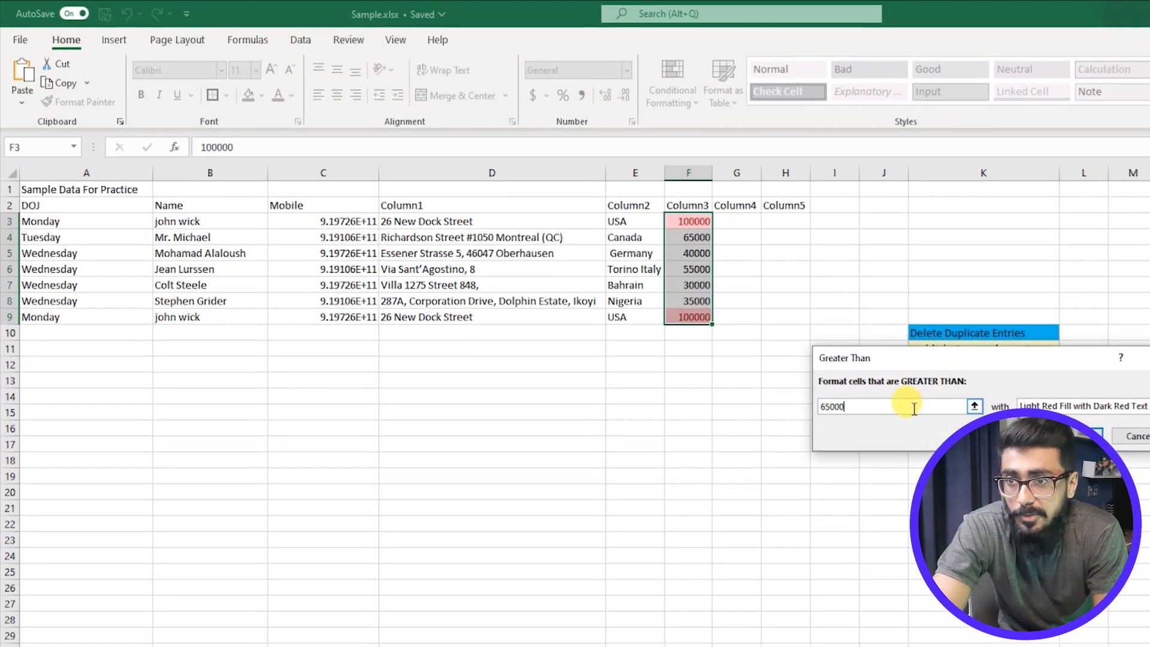
text(40000)
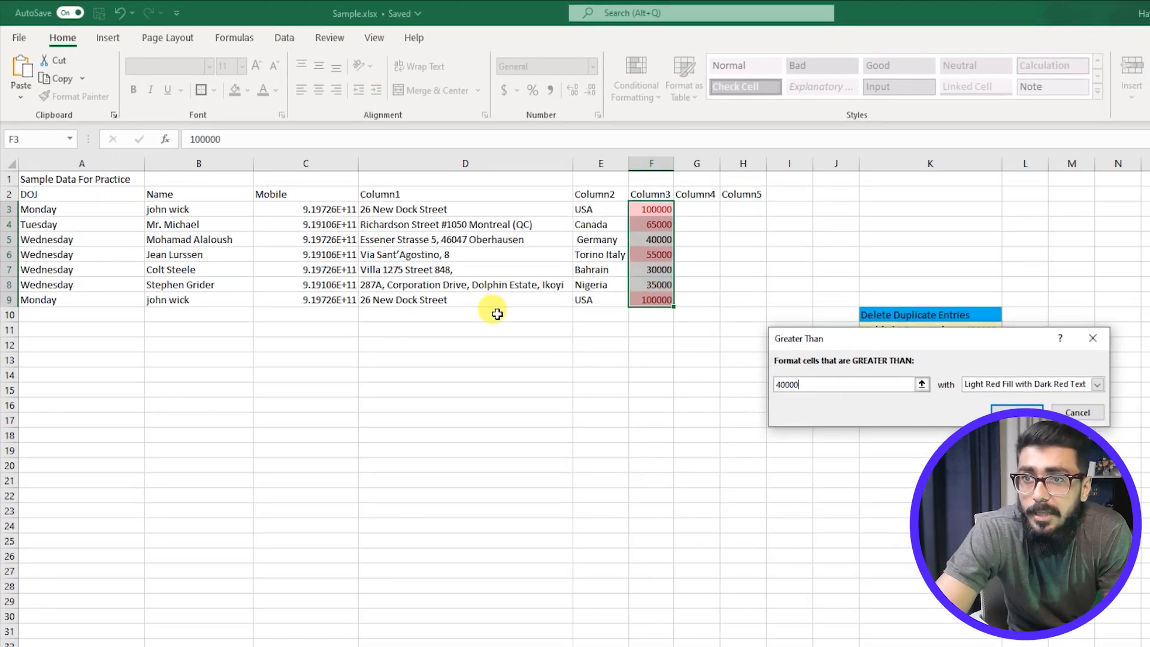
click(1013, 413)
Check the highlighted Column3 cells against the row-highlighting task in K11 and undo the greater-than highlighting.
click(710, 419)
drag(651, 210, 652, 296)
click(696, 406)
click(836, 345)
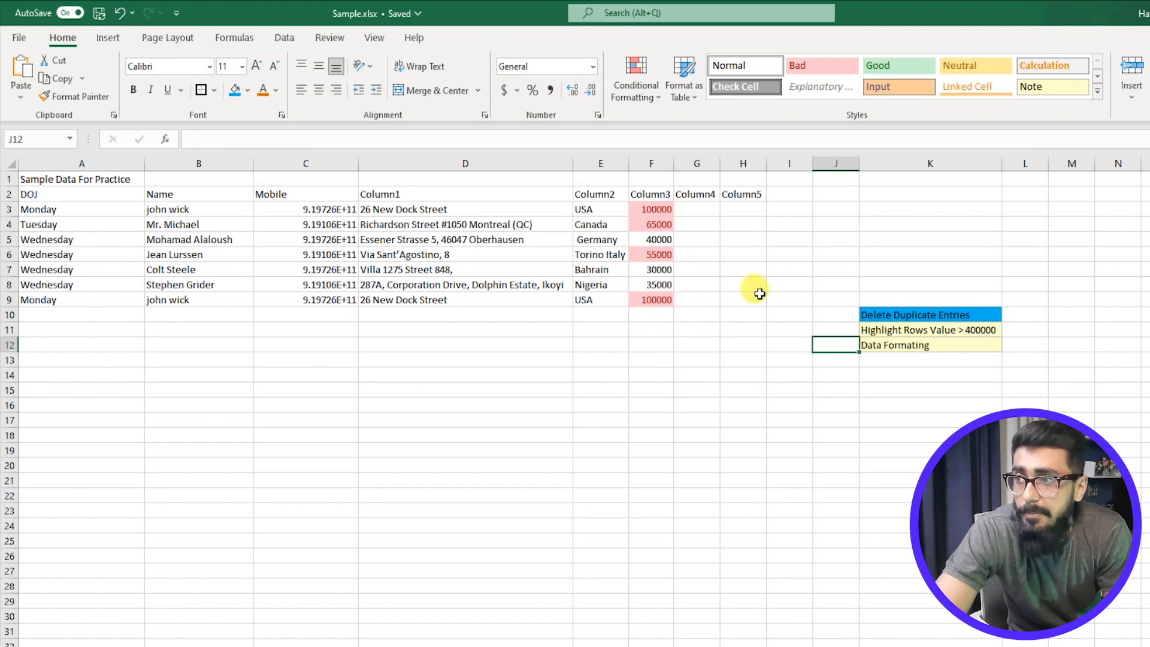
click(920, 331)
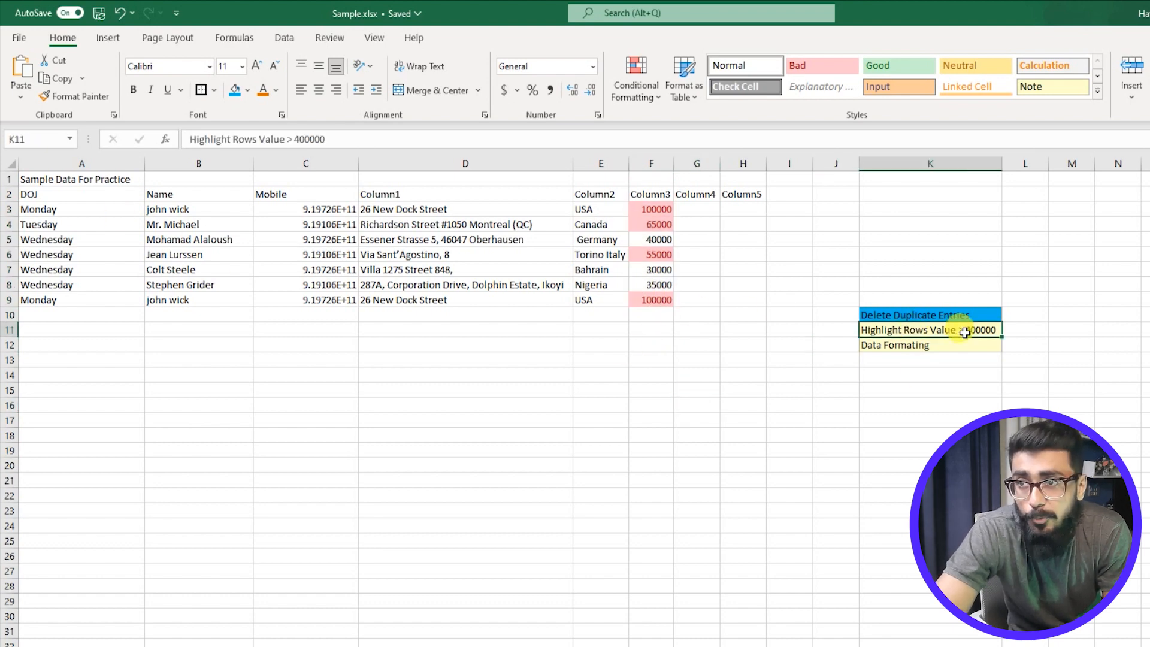
key(ctrl+z)
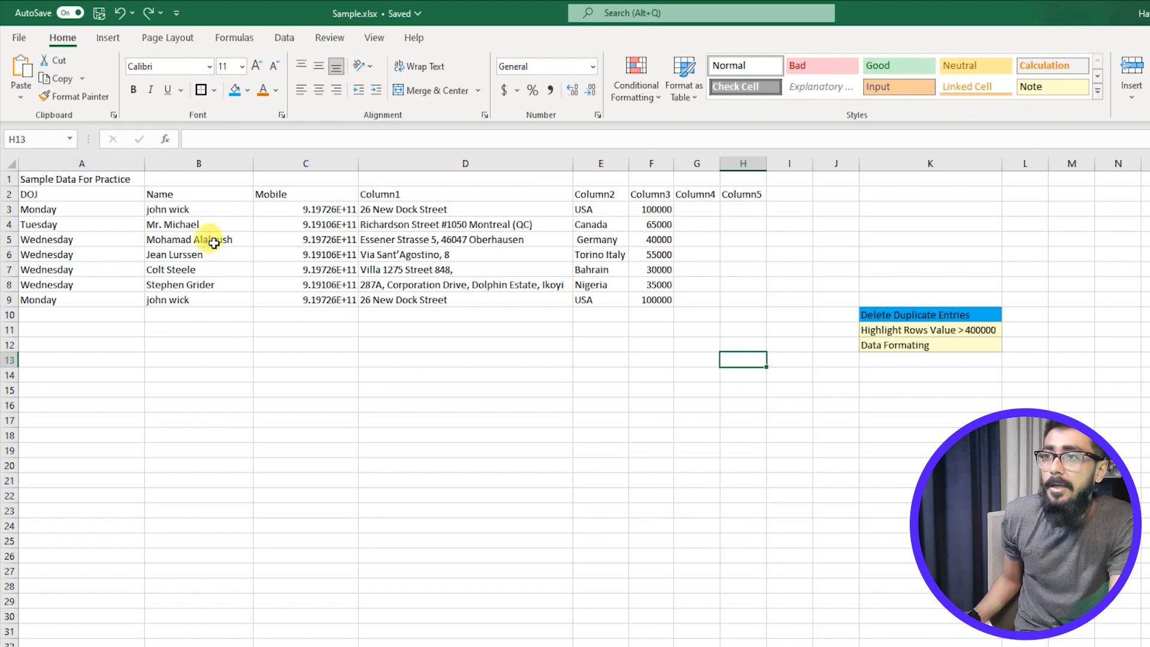
Start a formula-based conditional formatting rule for the records in A3:F9 with the formula =$f3.
drag(46, 211, 652, 296)
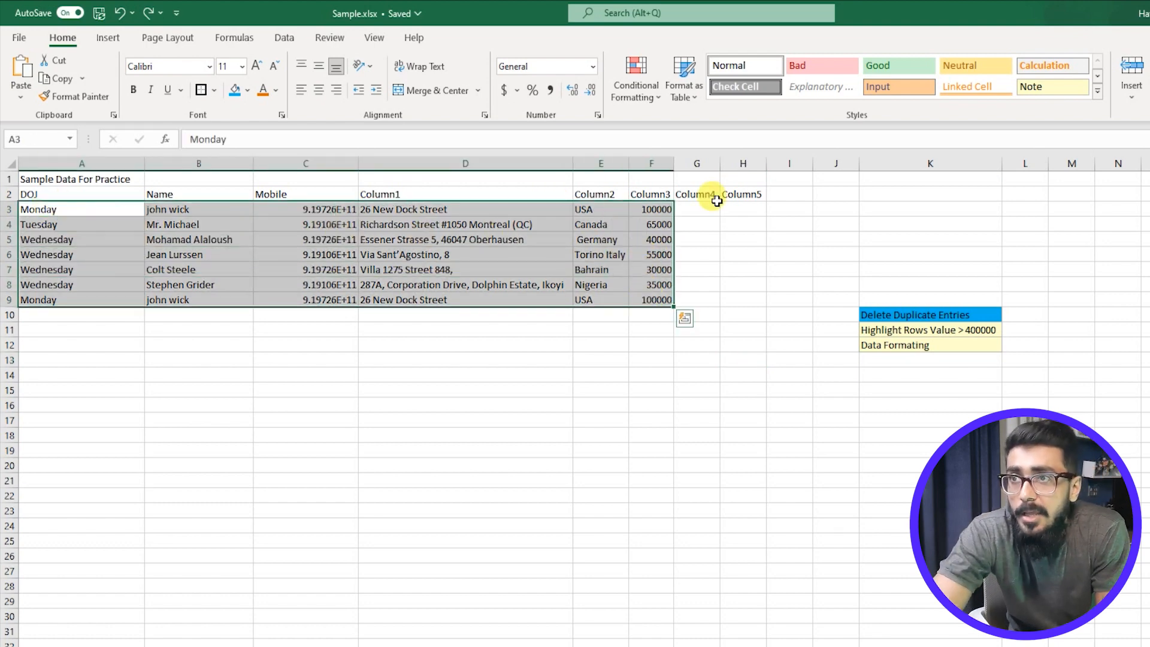
click(637, 94)
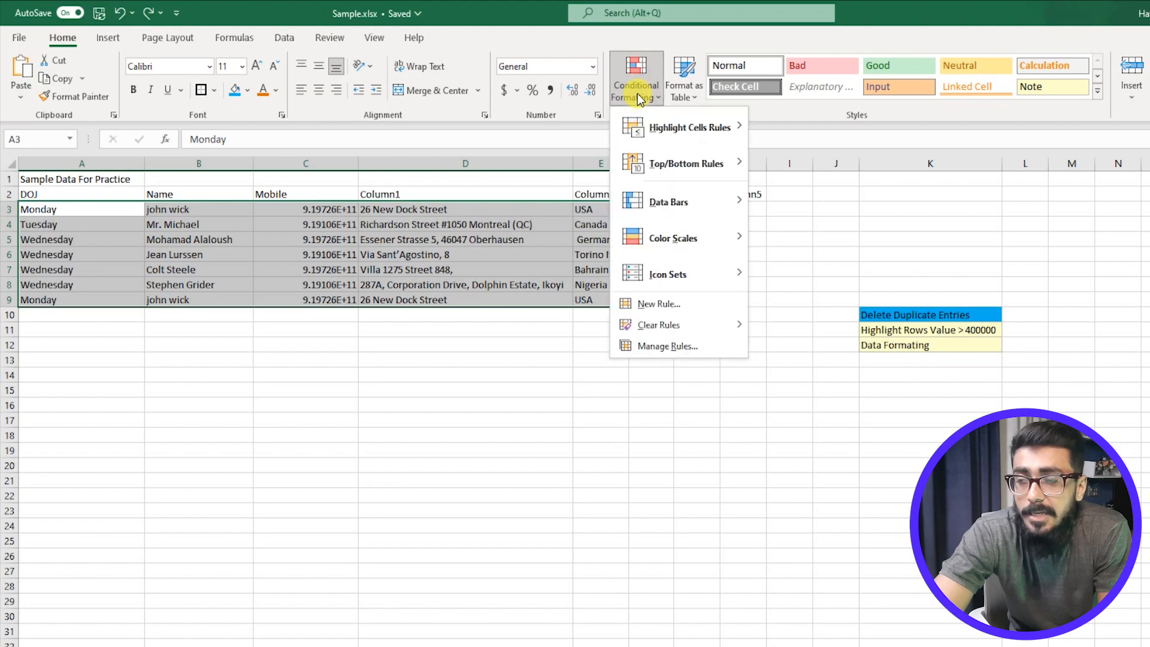
click(653, 304)
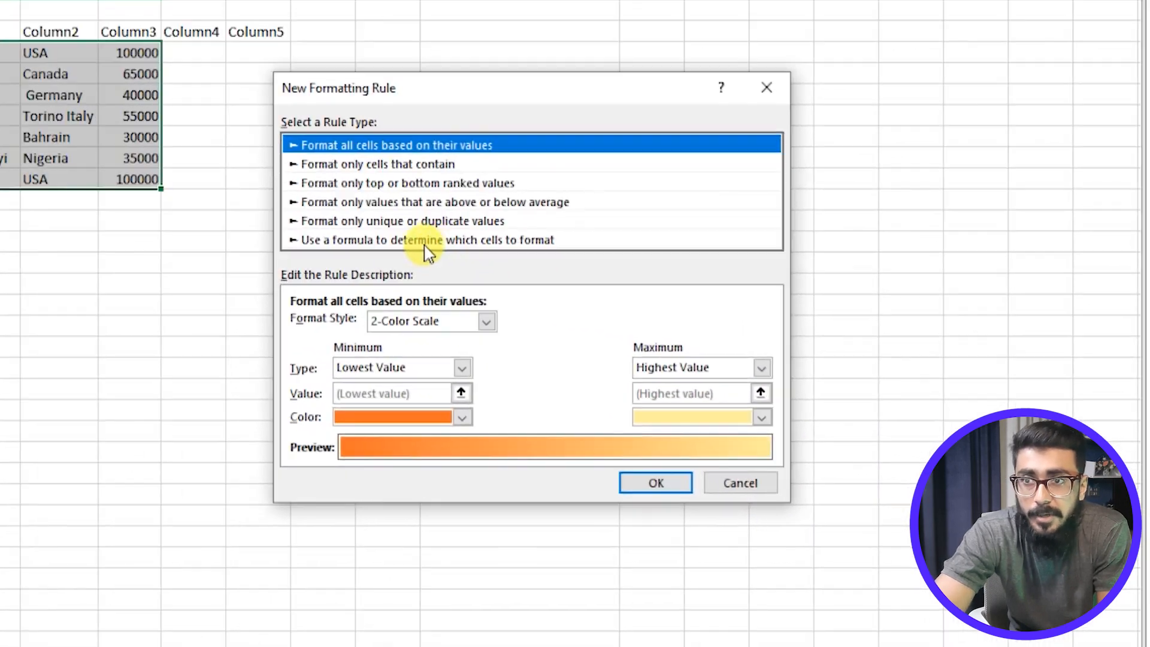
click(492, 241)
click(398, 326)
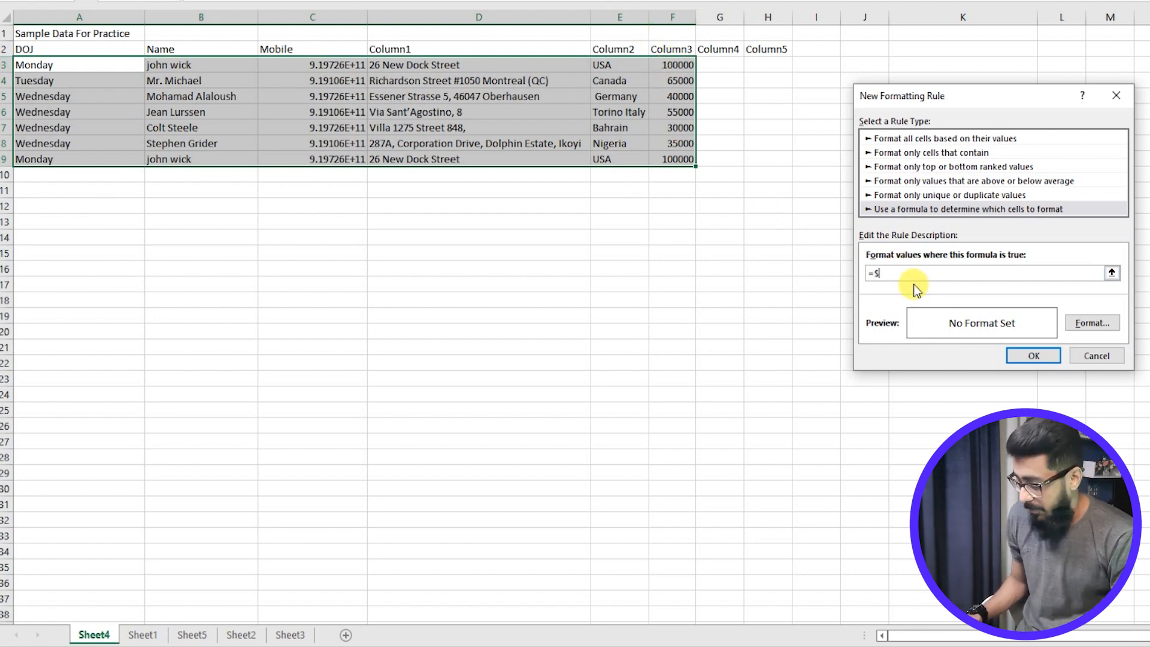
text(f3)
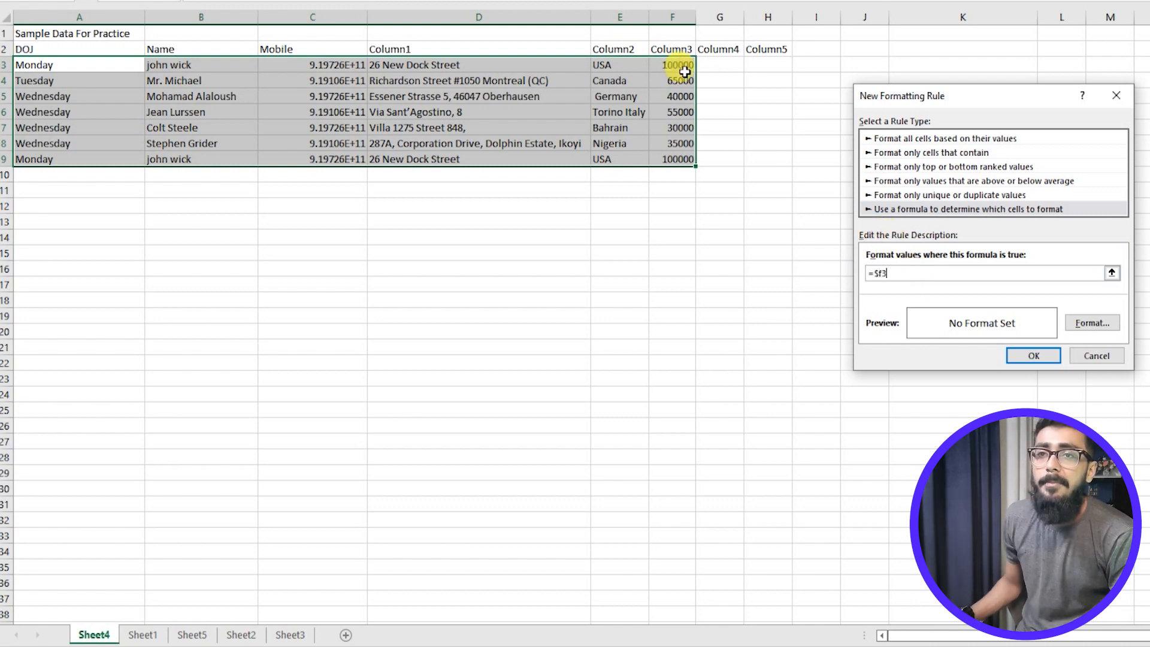
Give the formula rule a light orange fill and apply it to the selected records.
click(1099, 323)
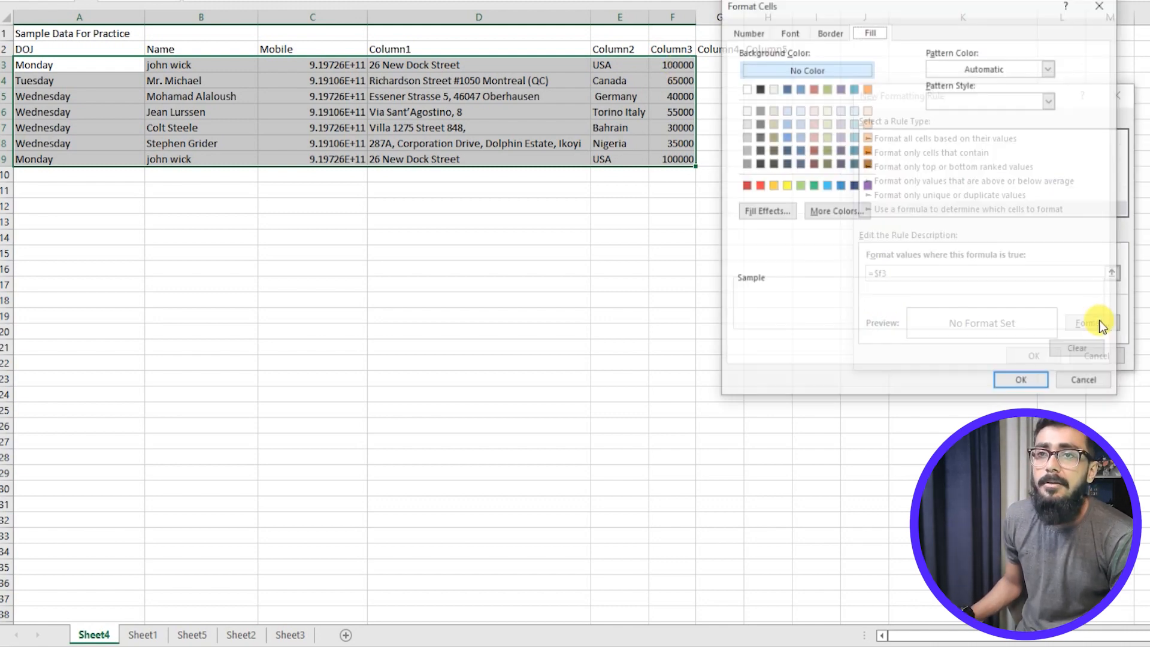
click(744, 31)
click(830, 31)
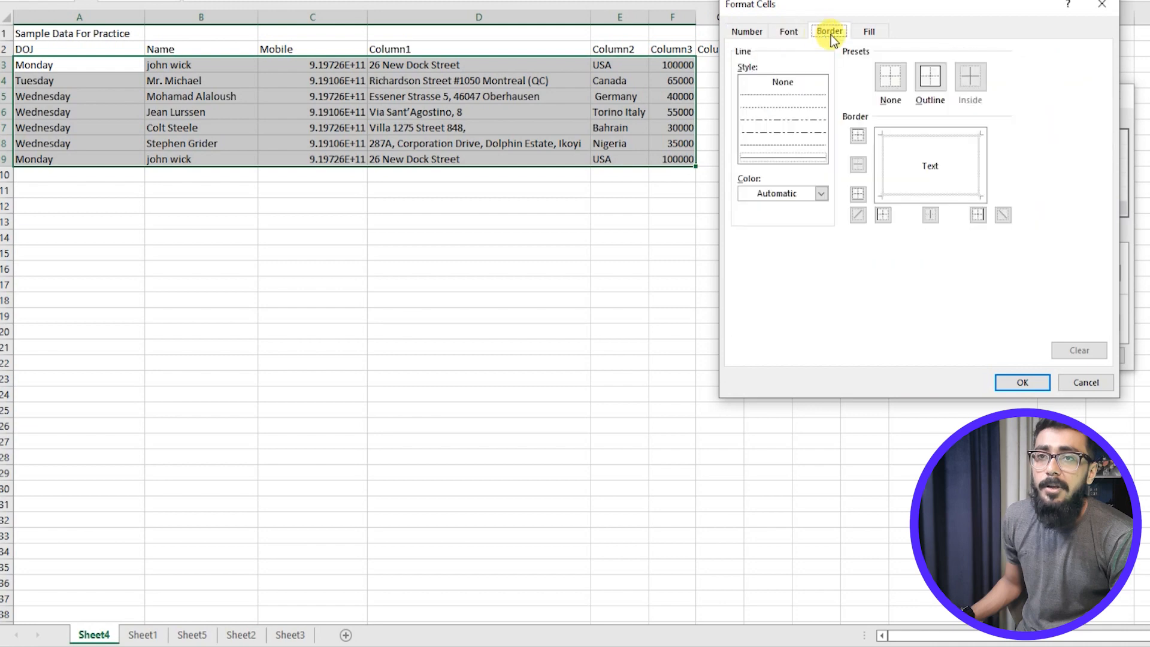
click(865, 31)
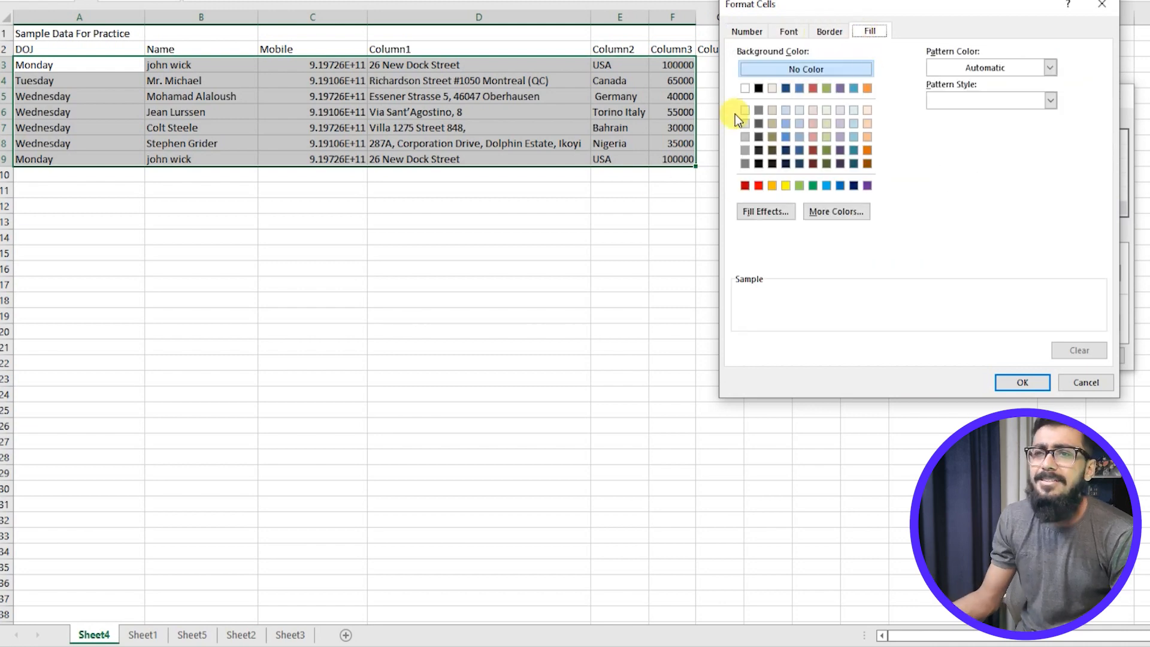
click(868, 139)
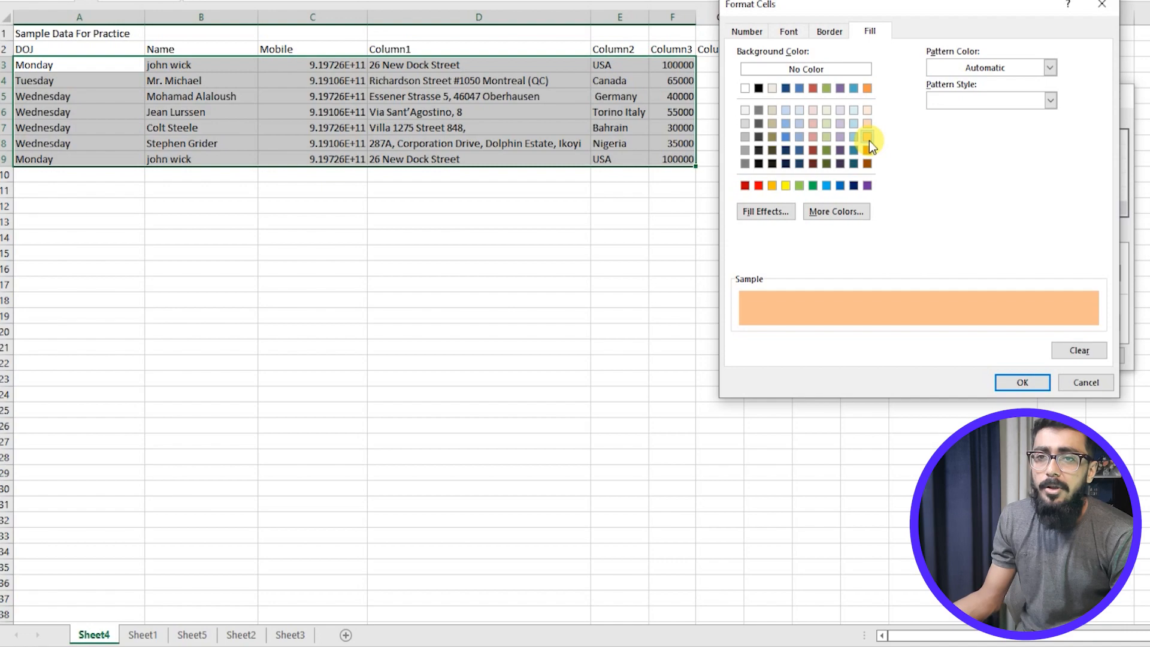
click(1012, 382)
click(1025, 358)
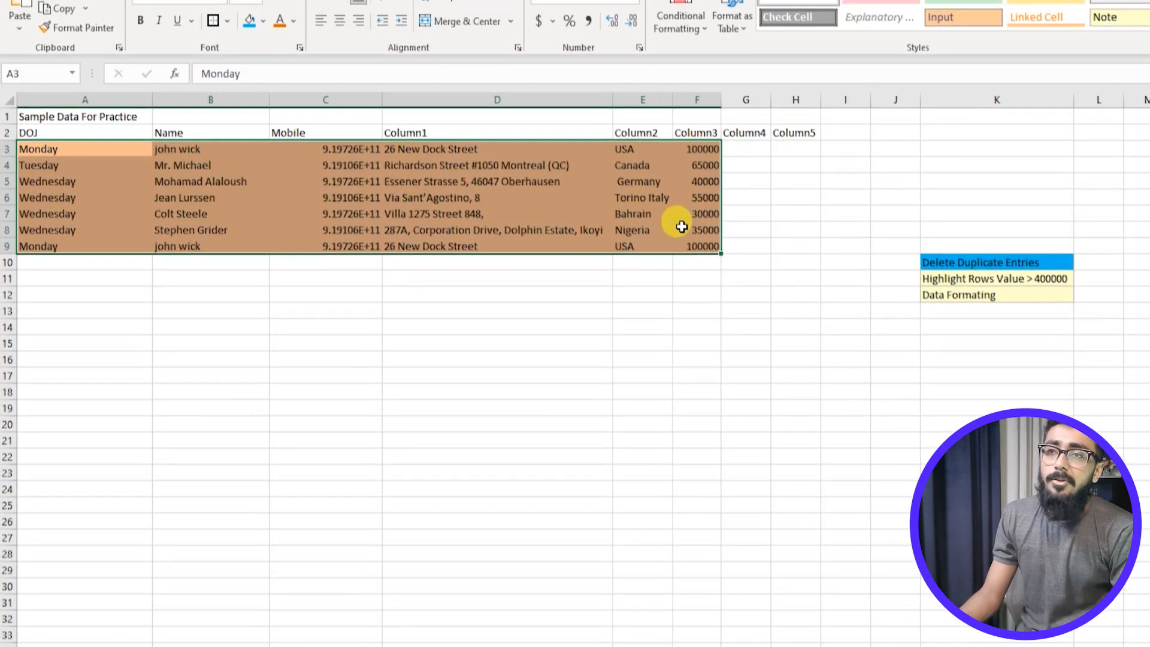
Compare the filled records in A3:F9 with the task in K11 and undo the formula-based fill rule.
drag(664, 144, 670, 159)
drag(679, 66, 681, 175)
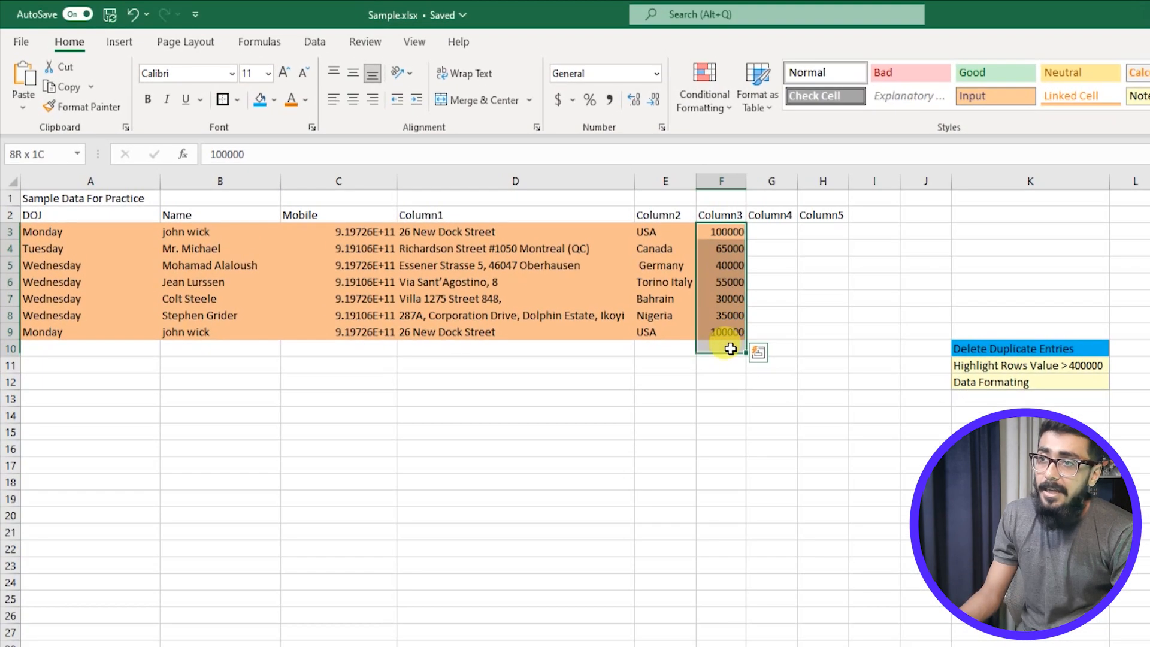
drag(731, 348, 12, 332)
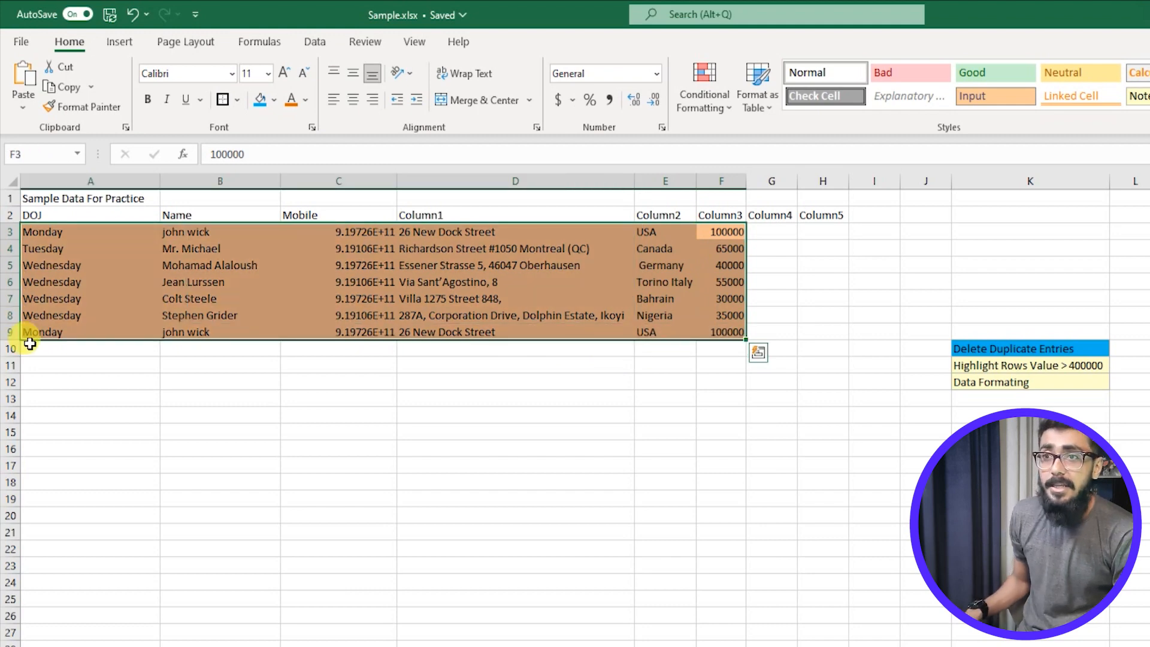
click(1018, 382)
click(1030, 365)
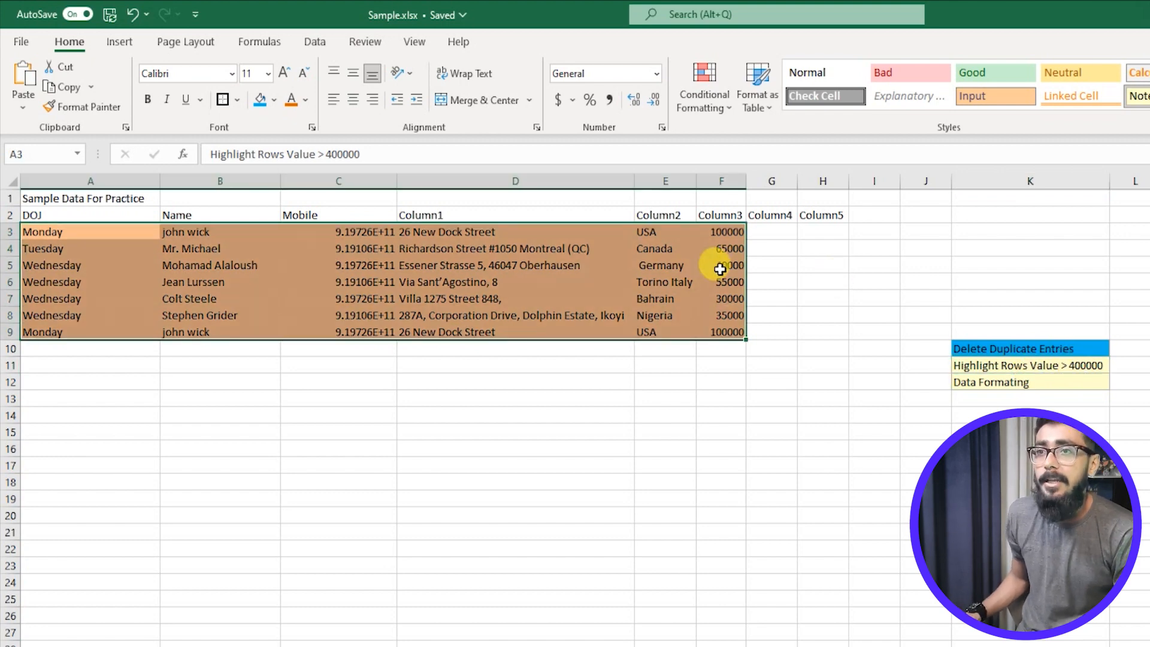
Create a new conditional formatting rule for A3:F9 that uses the formula =$f3>40000.
click(725, 114)
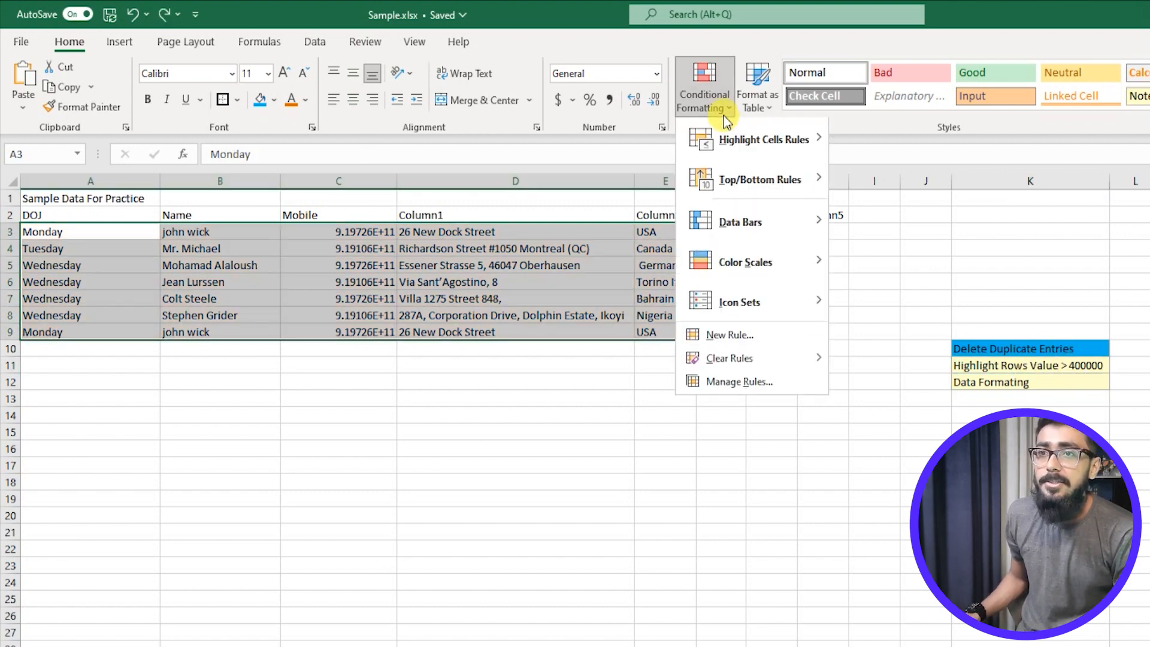
click(743, 334)
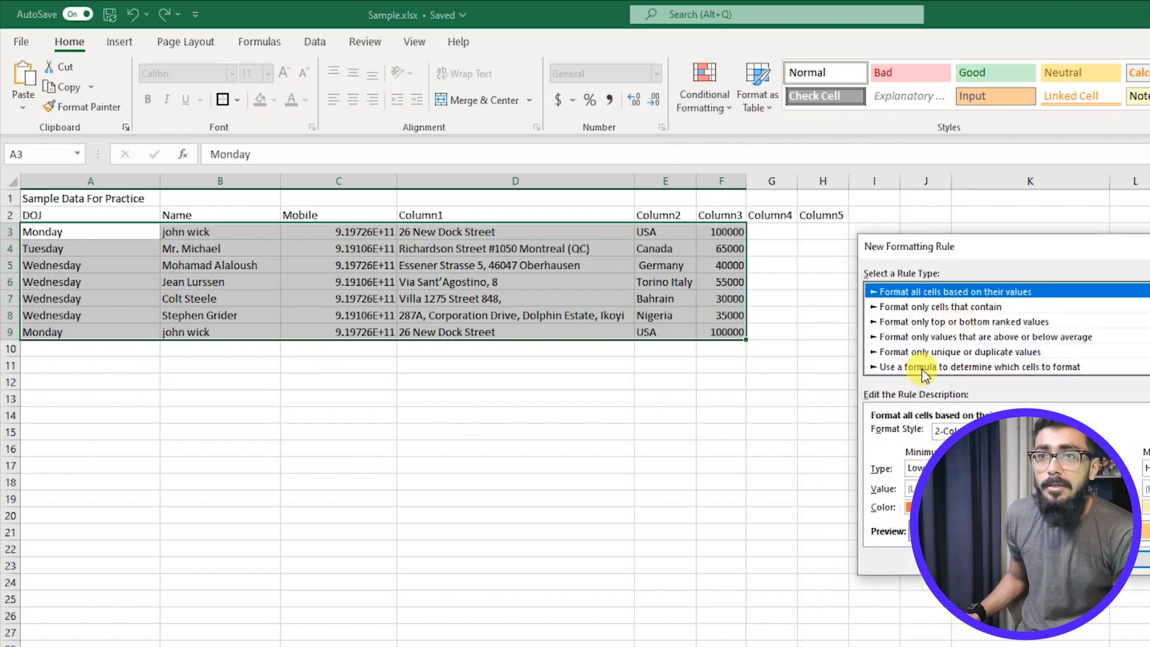
click(923, 367)
click(897, 435)
text(=$f3>40000)
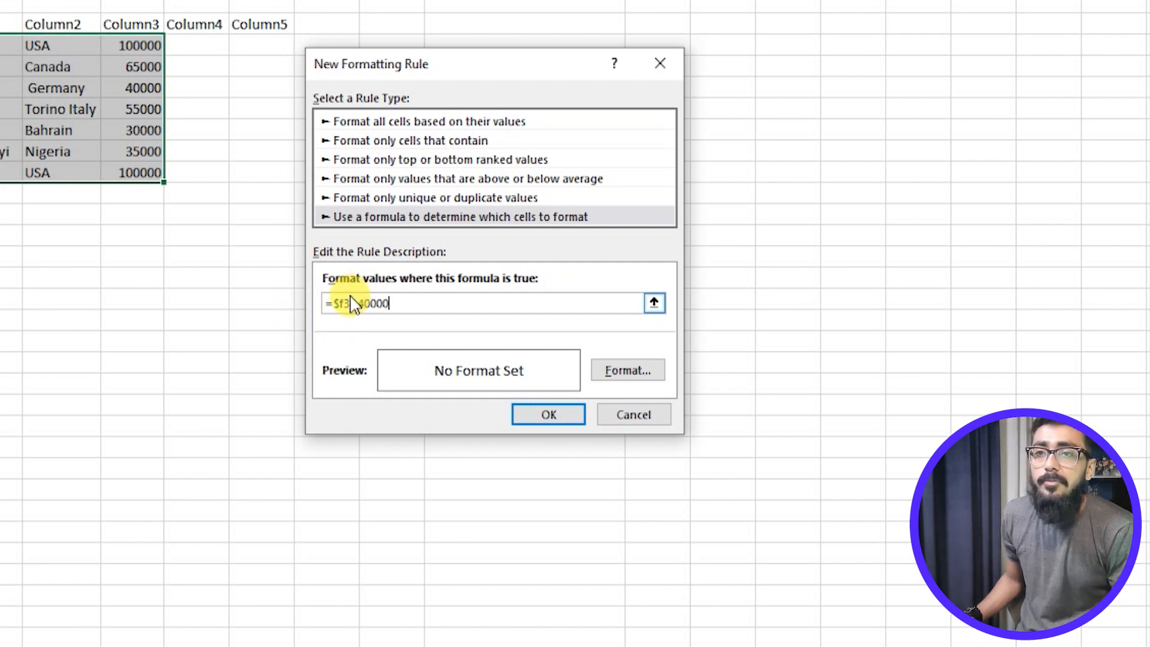
Set a light orange fill as the rule's format and apply the rule to the records.
click(628, 370)
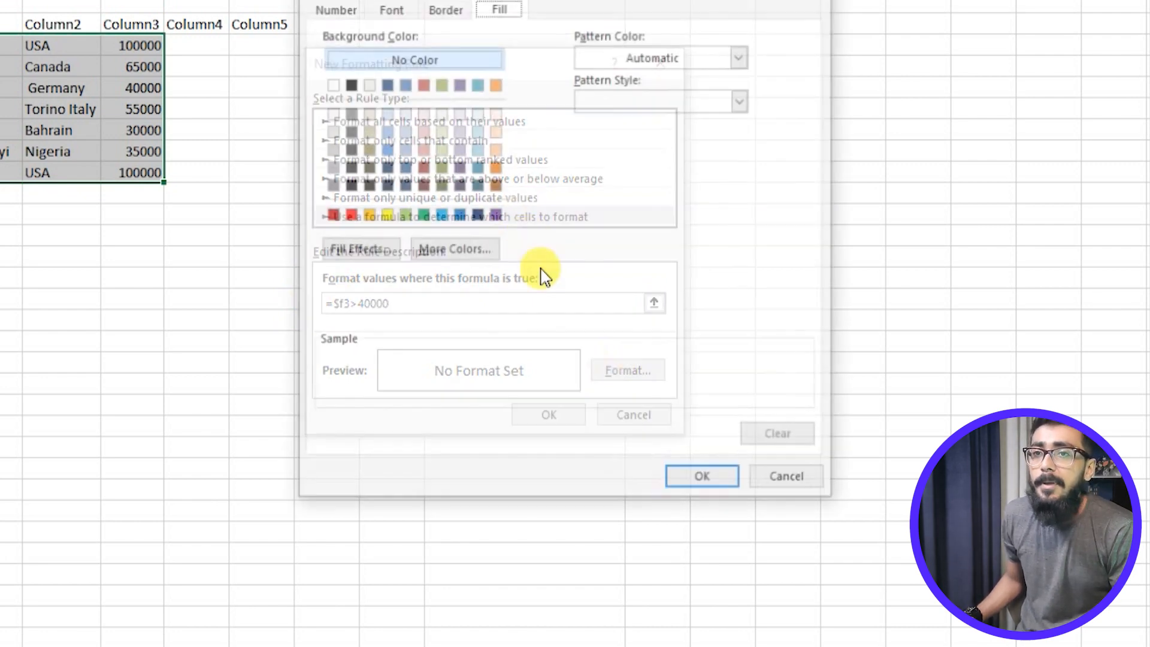
click(495, 149)
click(705, 480)
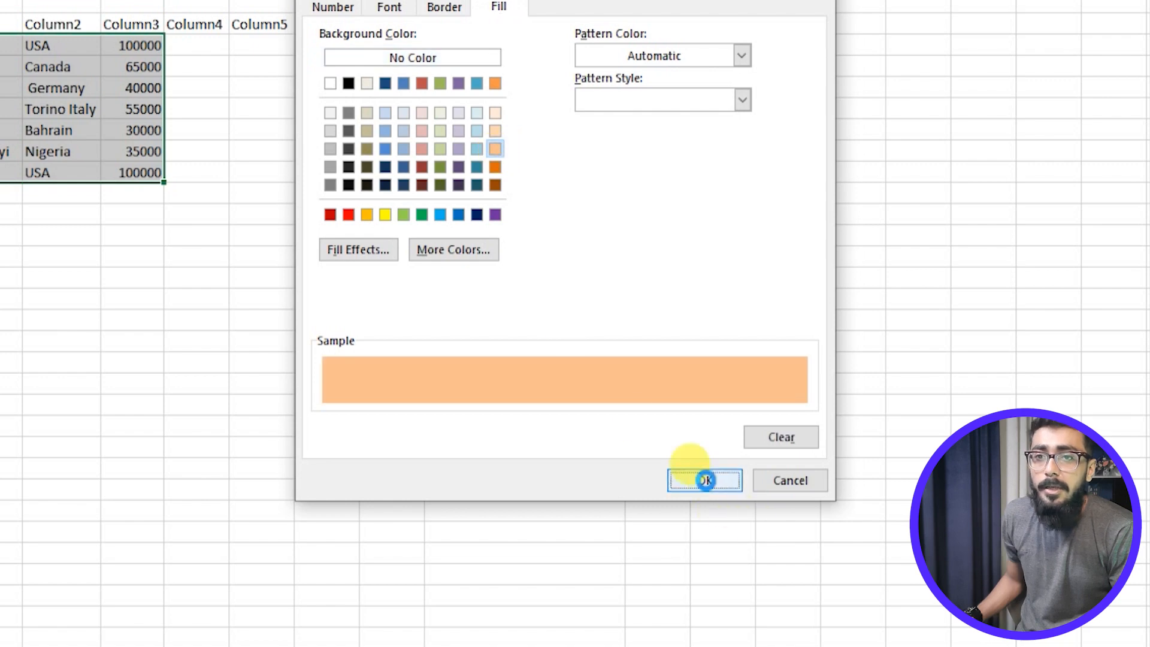
click(566, 417)
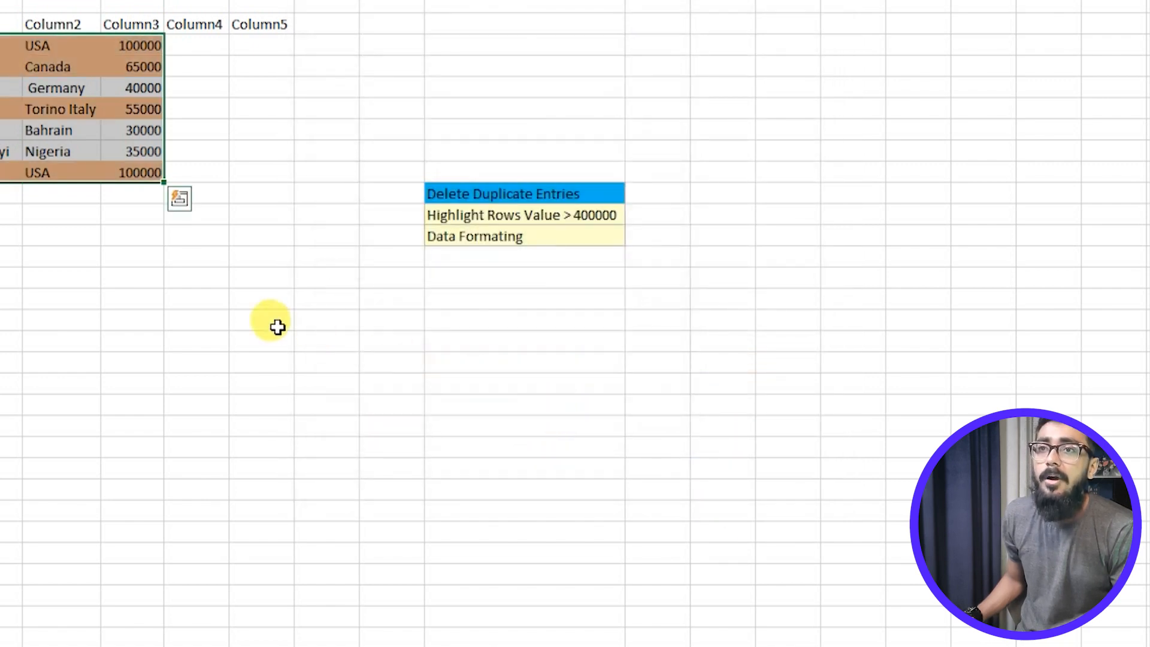
Examine the highlighted rows against their Column3 amounts, including the first two records and cell F5.
click(277, 326)
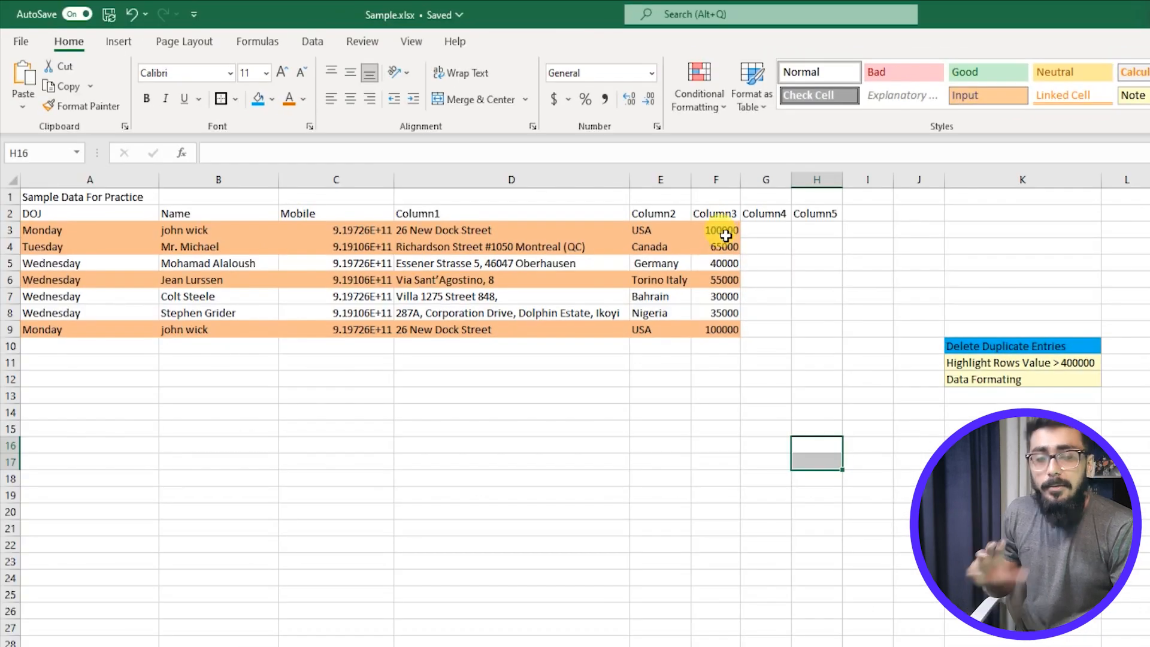
click(726, 235)
drag(719, 238, 84, 239)
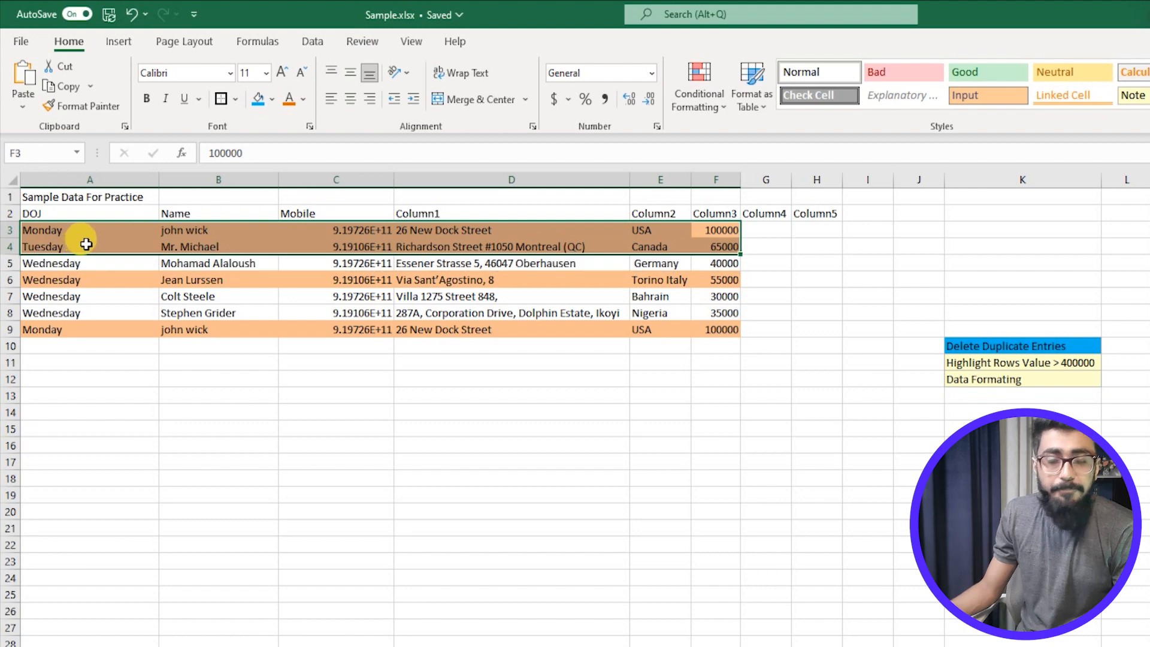
click(745, 192)
click(736, 179)
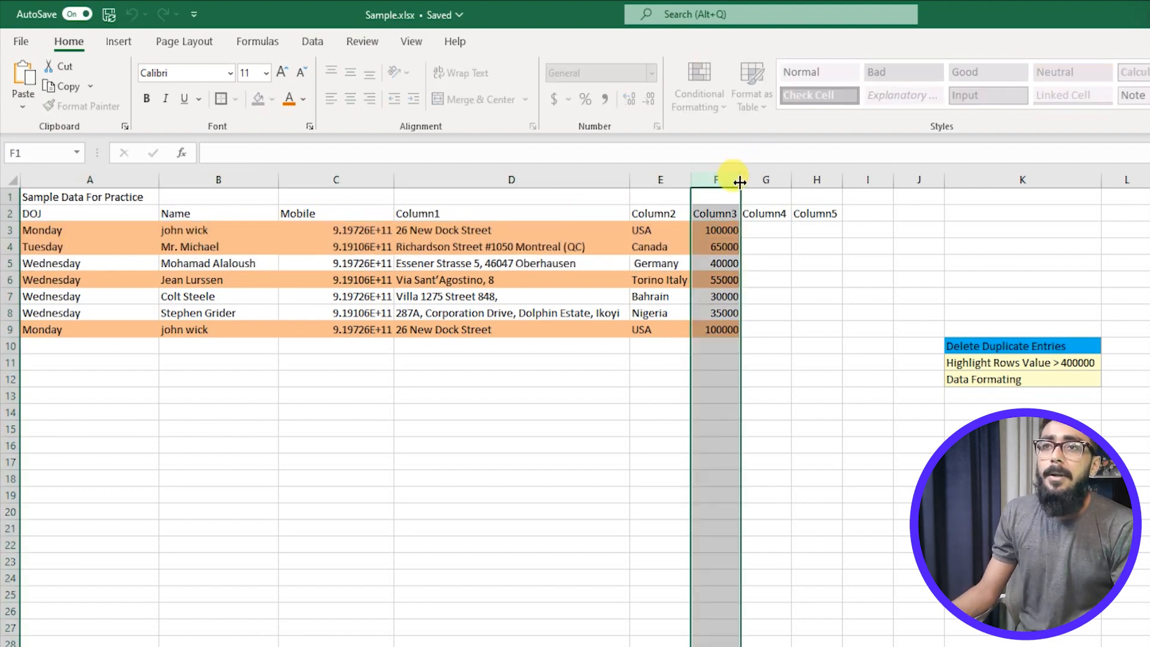
click(817, 445)
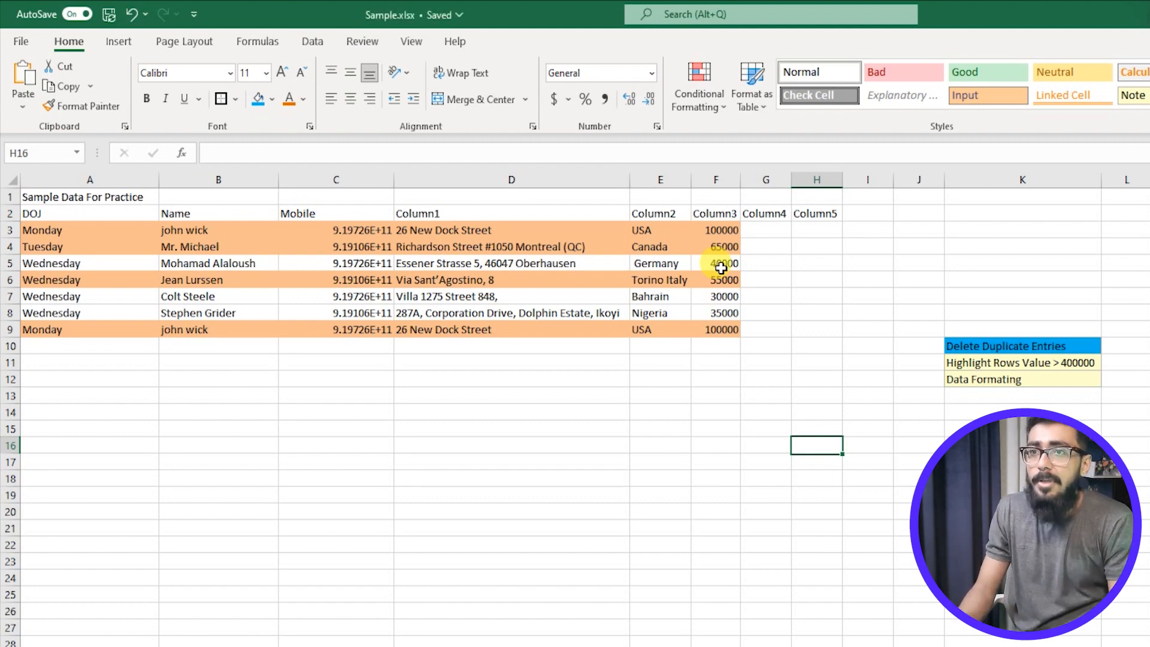
click(723, 265)
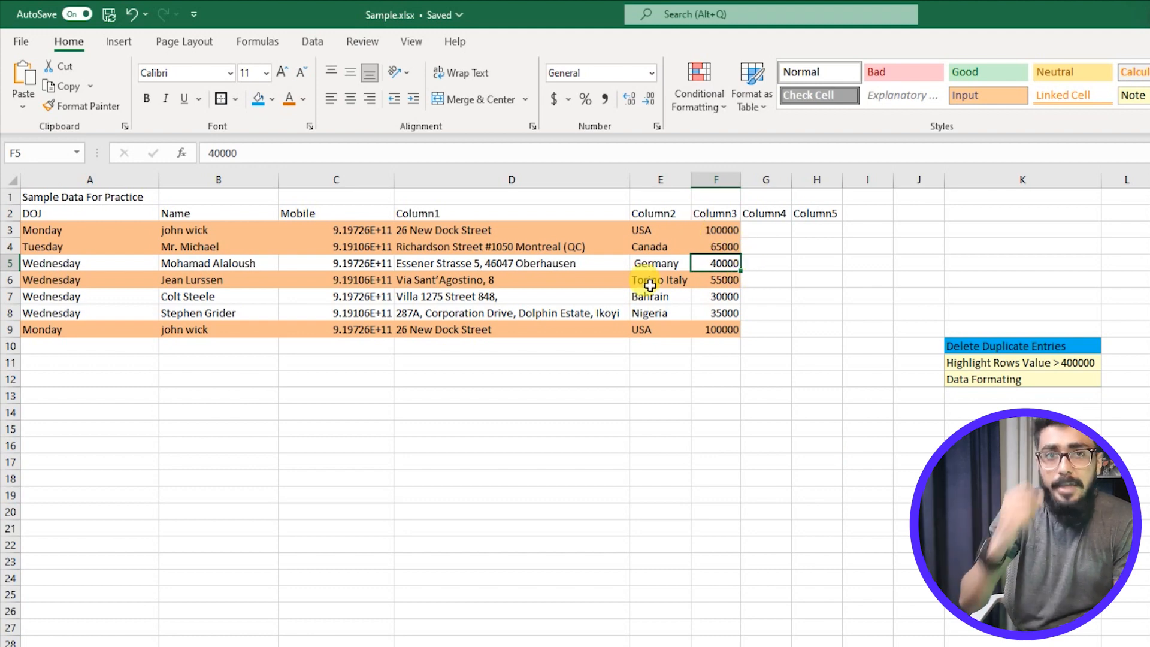
Undo the orange row-highlighting rule on the records in A3:F9.
key(ctrl+z)
key(ctrl+z)
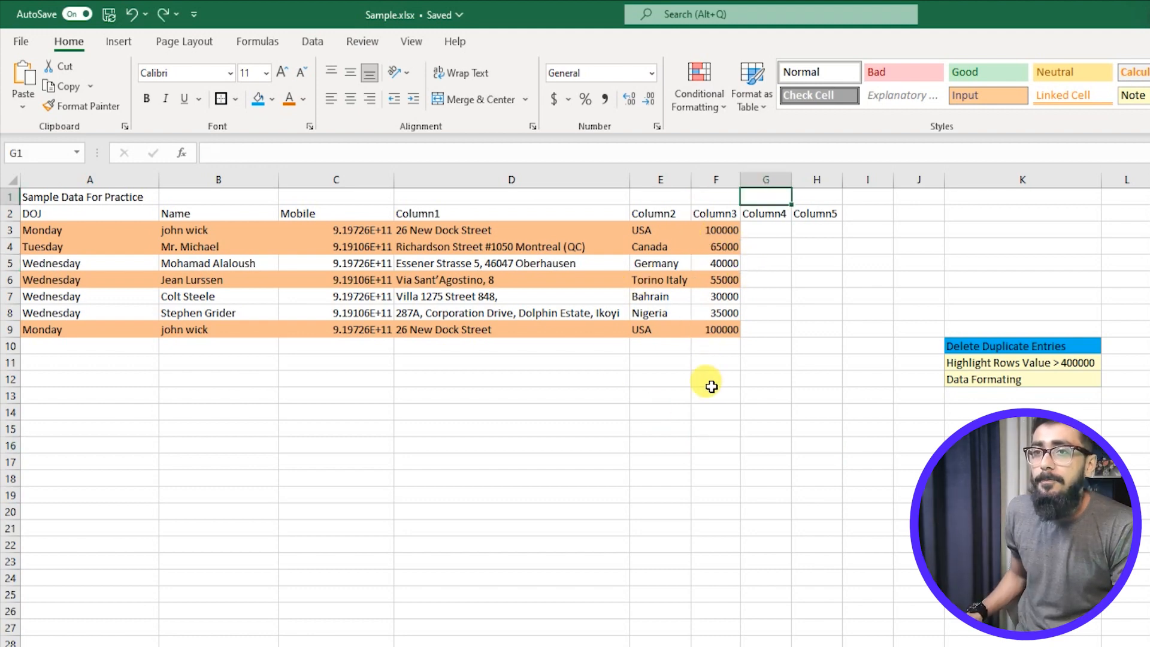
key(ctrl+z)
click(719, 374)
Create a new conditional formatting rule for A3:F9 that uses the formula =$f3>=40000.
drag(93, 229, 726, 329)
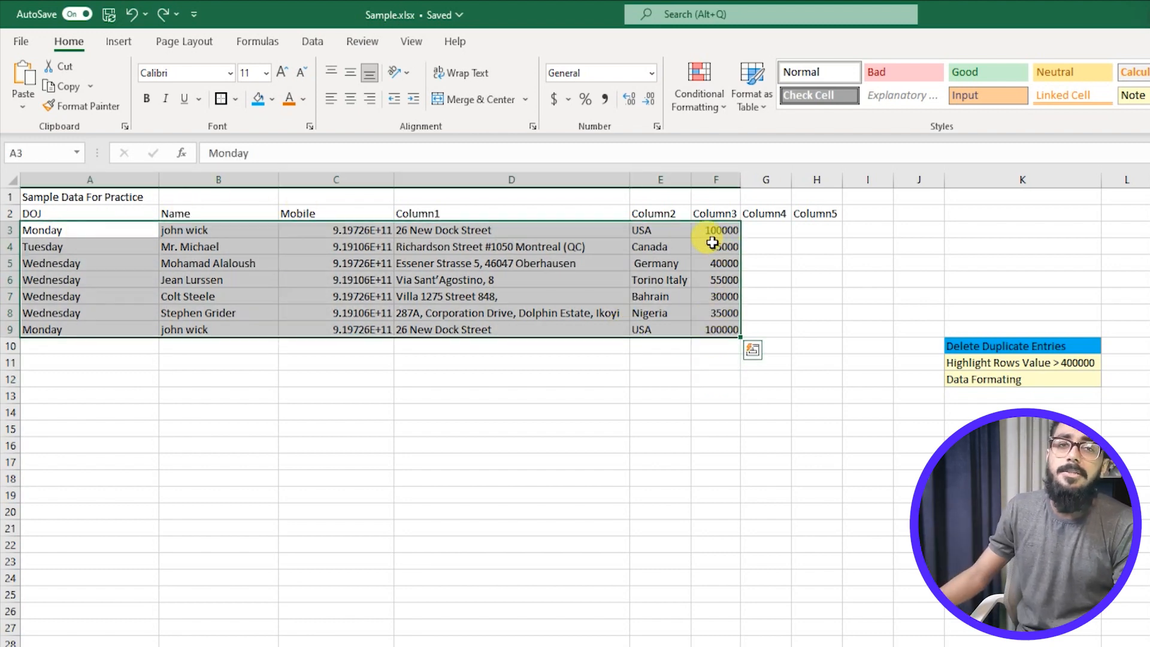
click(696, 110)
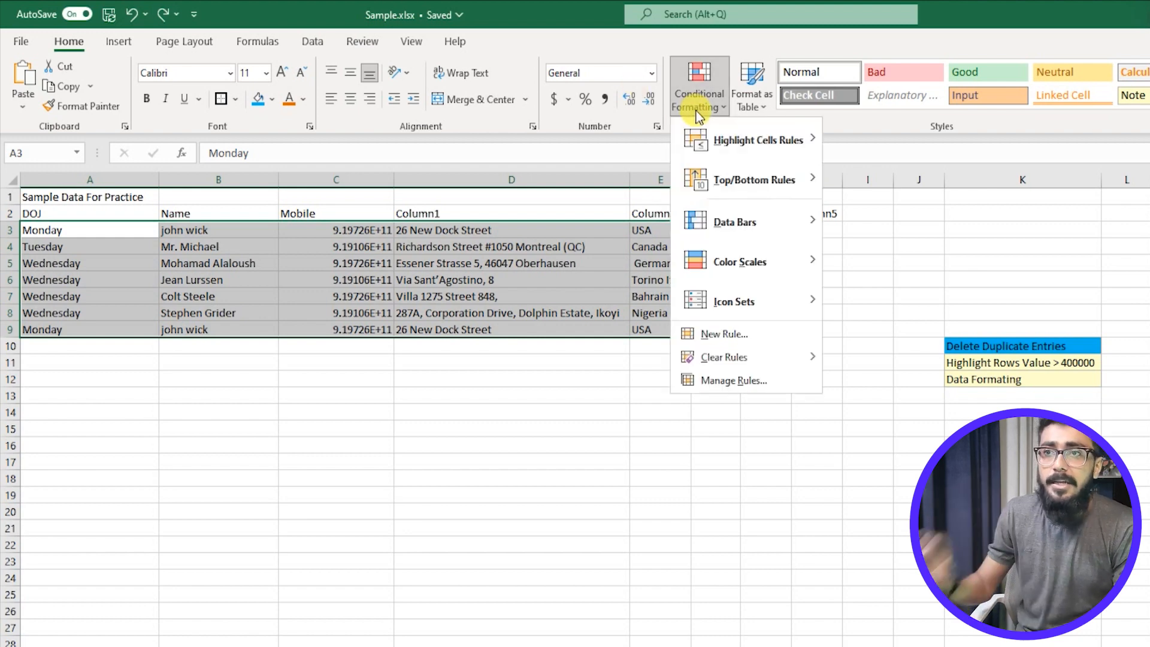
click(742, 334)
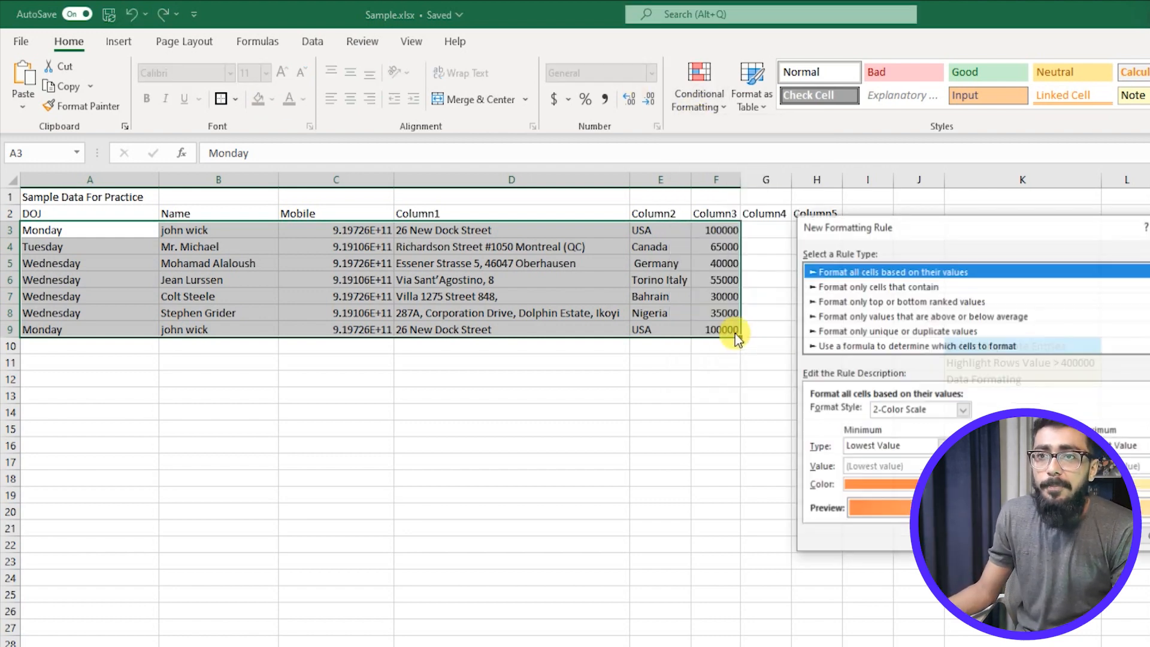
click(805, 333)
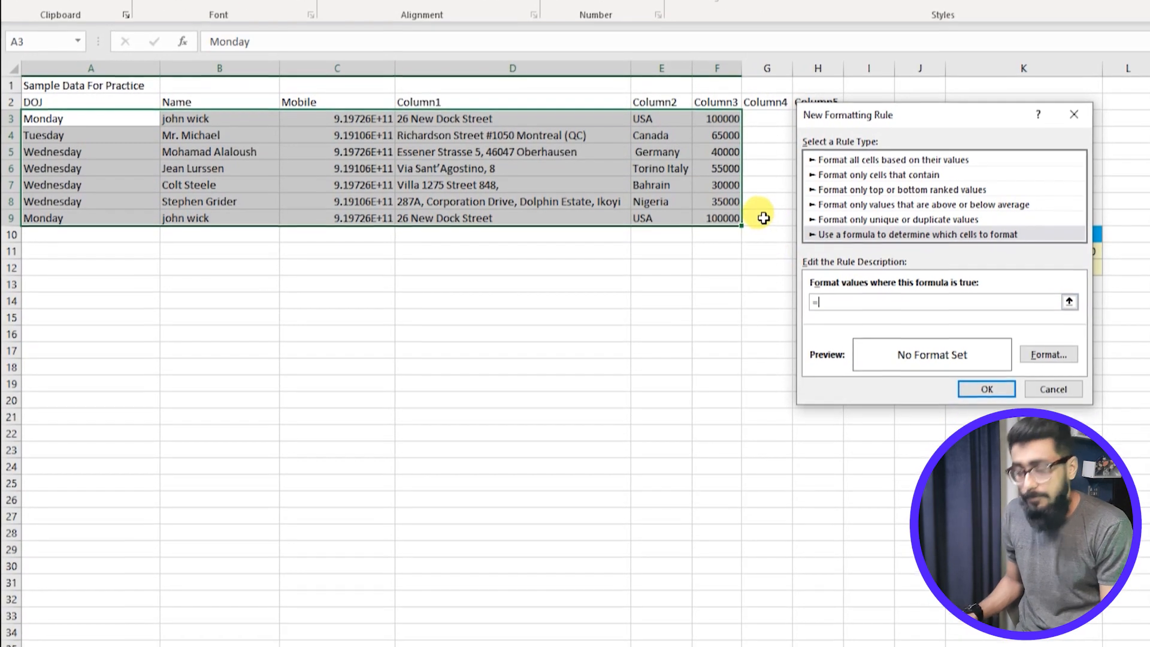
text(=40000)
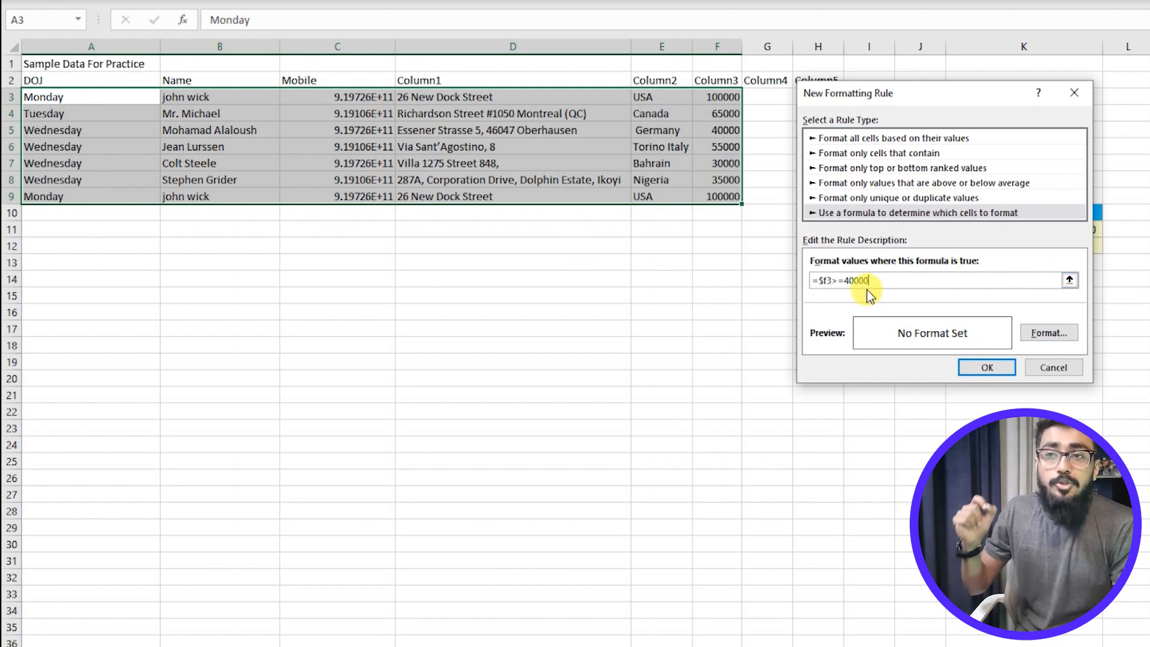
double_click(848, 281)
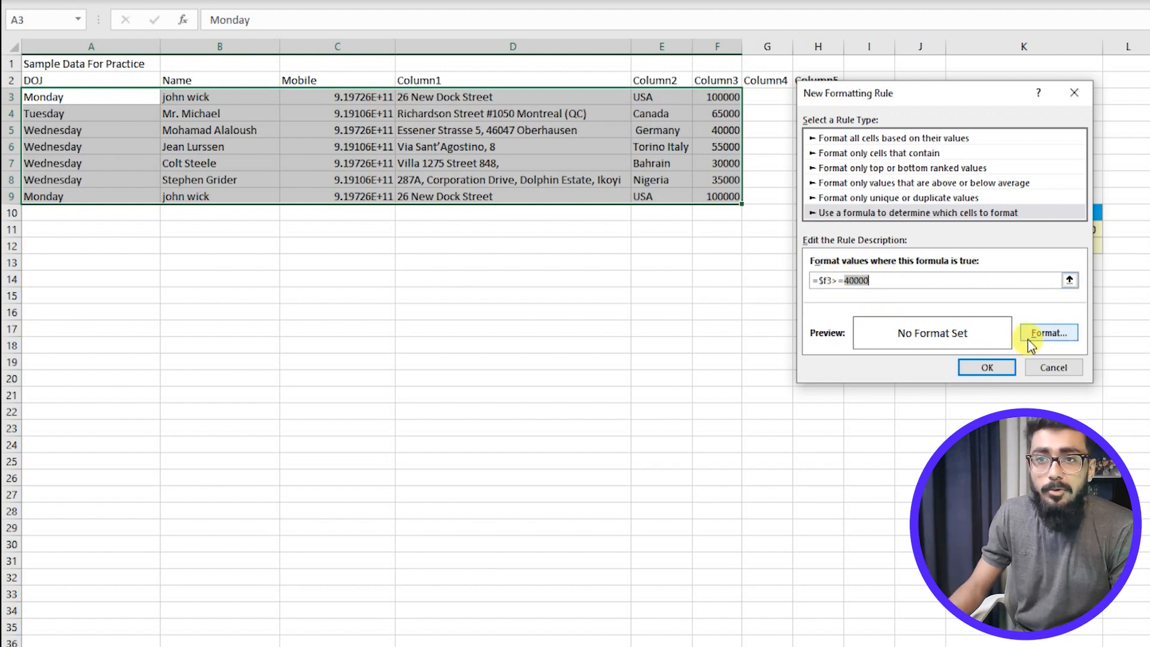
Set a solid green fill as the rule's format and apply the rule to the records.
click(1051, 332)
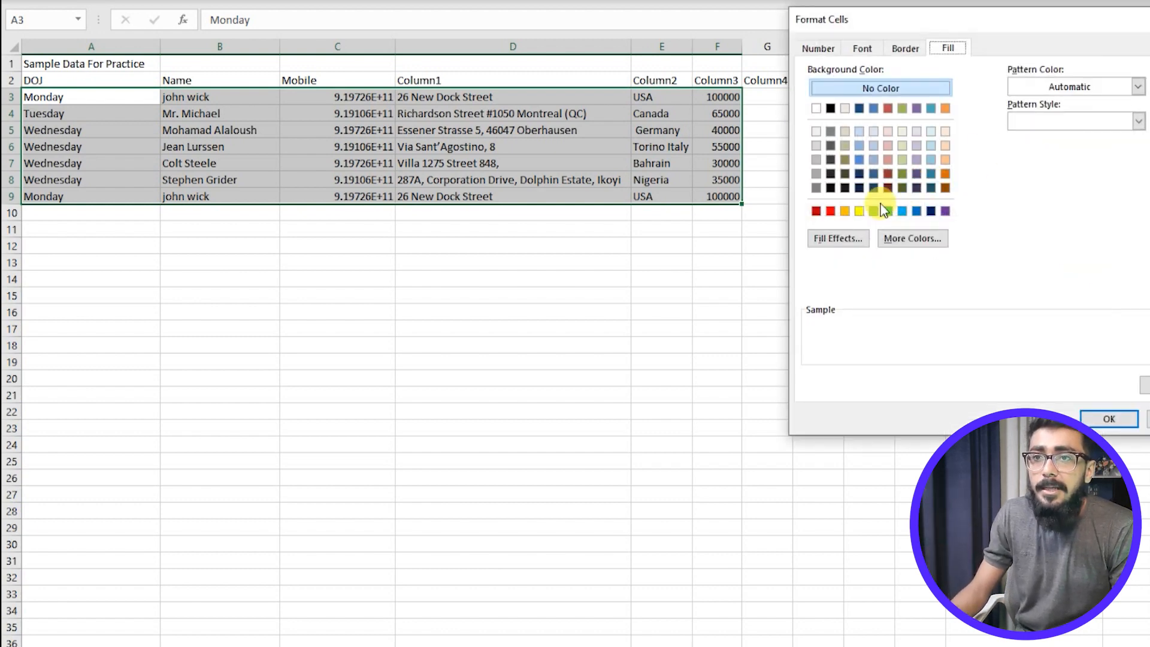
click(873, 211)
click(888, 211)
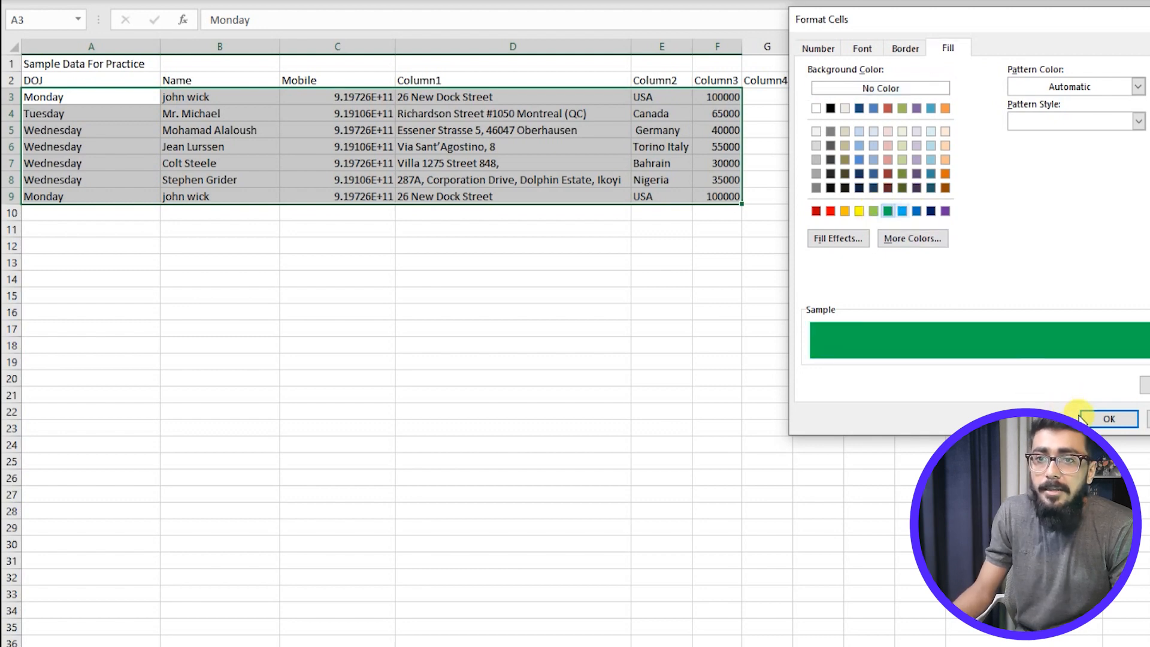
click(1107, 420)
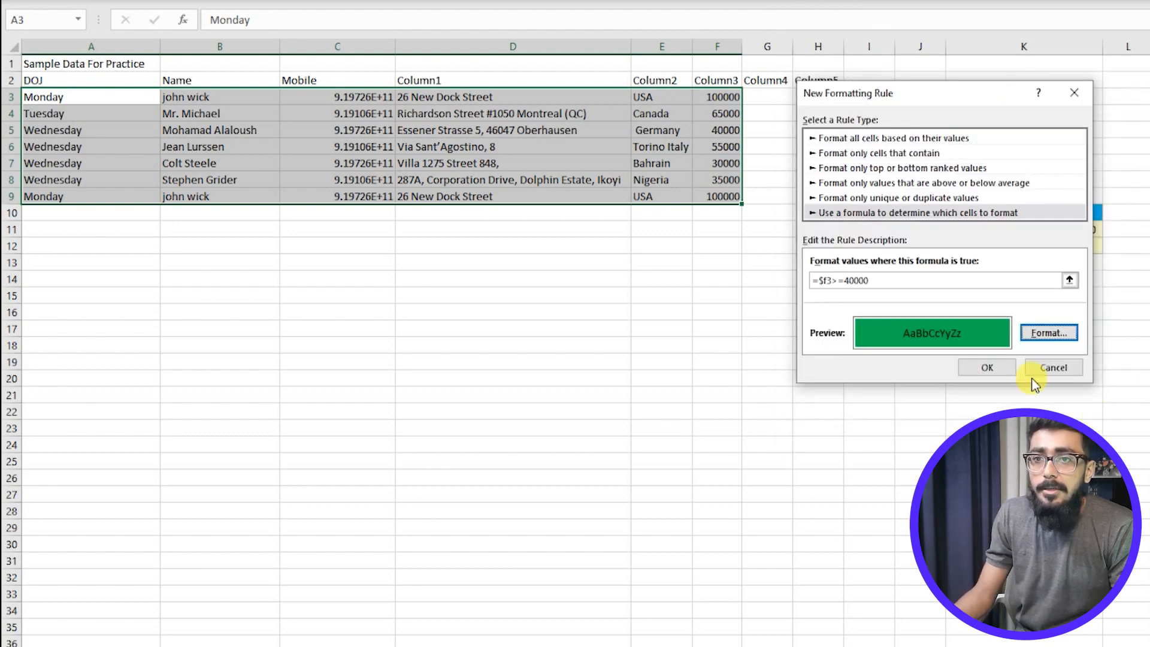
click(983, 365)
click(771, 347)
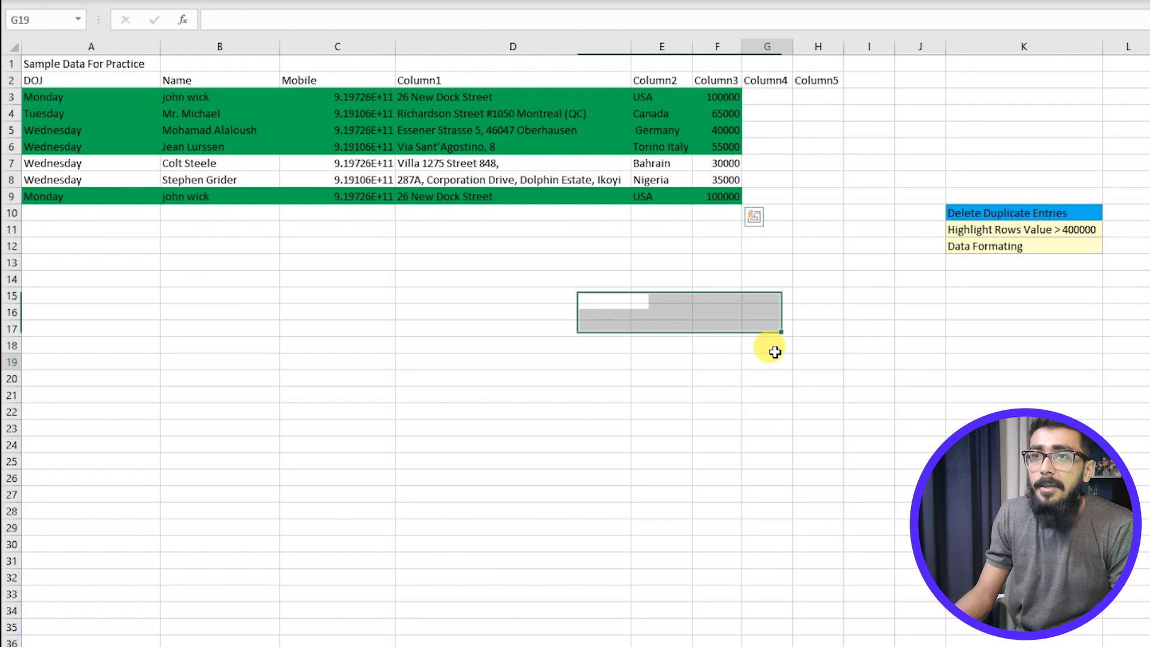
click(818, 245)
Examine the row 5 record and its Column3 amount, as well as the amount in F3, against the rule.
drag(36, 129, 729, 128)
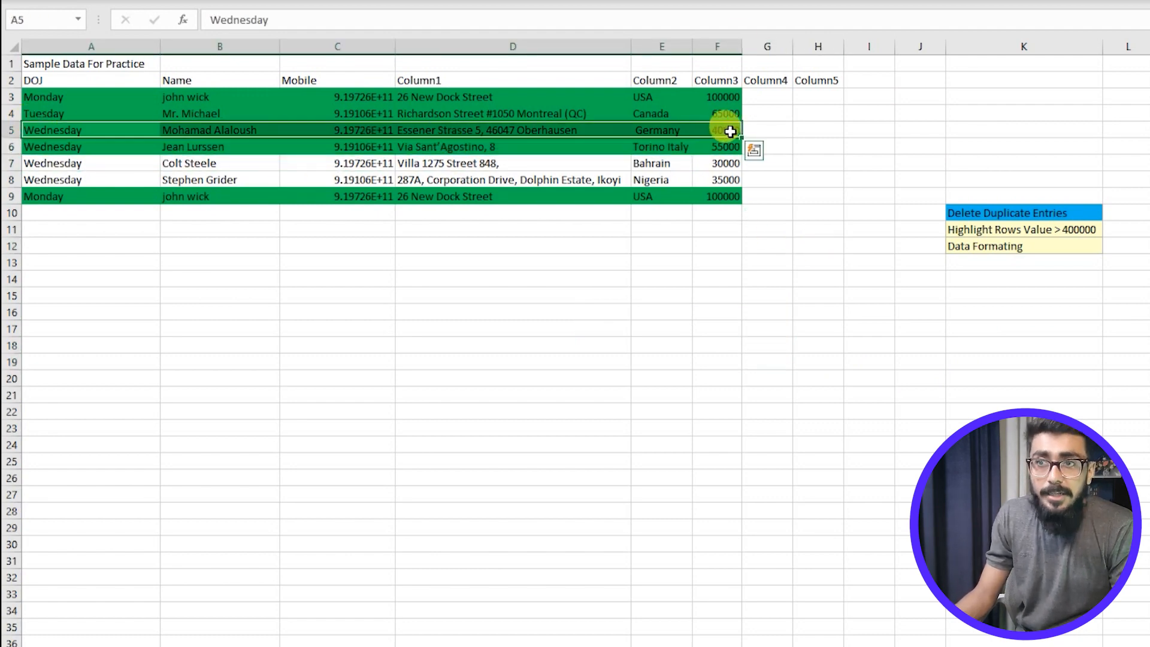
click(729, 130)
click(727, 96)
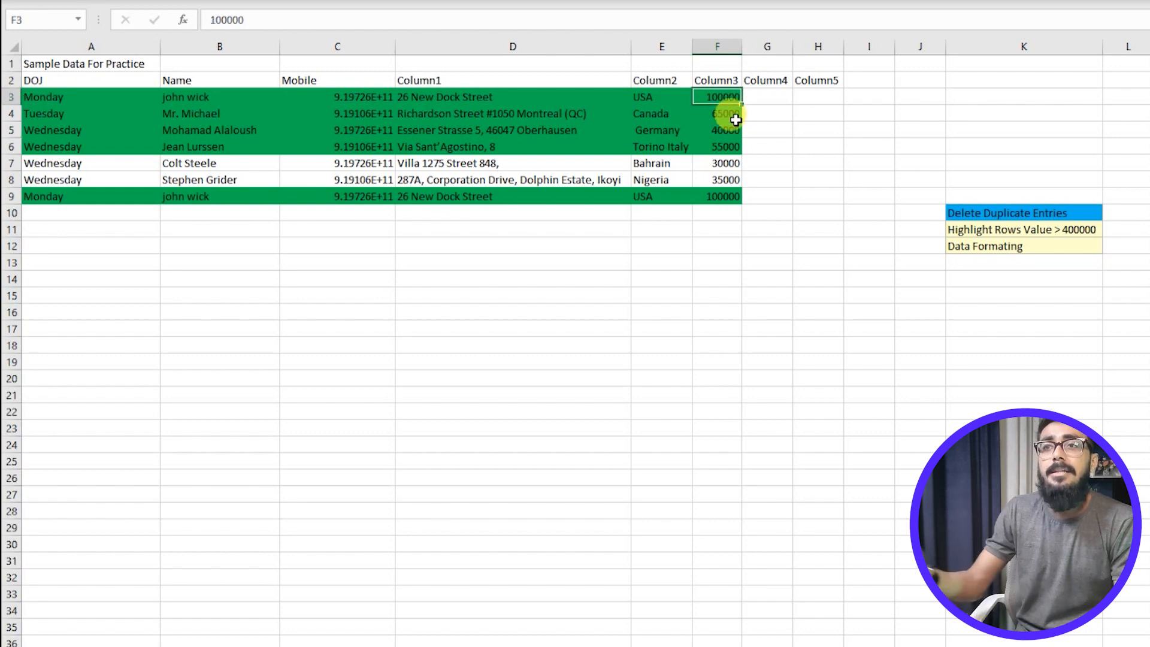
Mark the "Highlight Rows Value > 400000" task in K11 as done with a blue fill.
click(1019, 328)
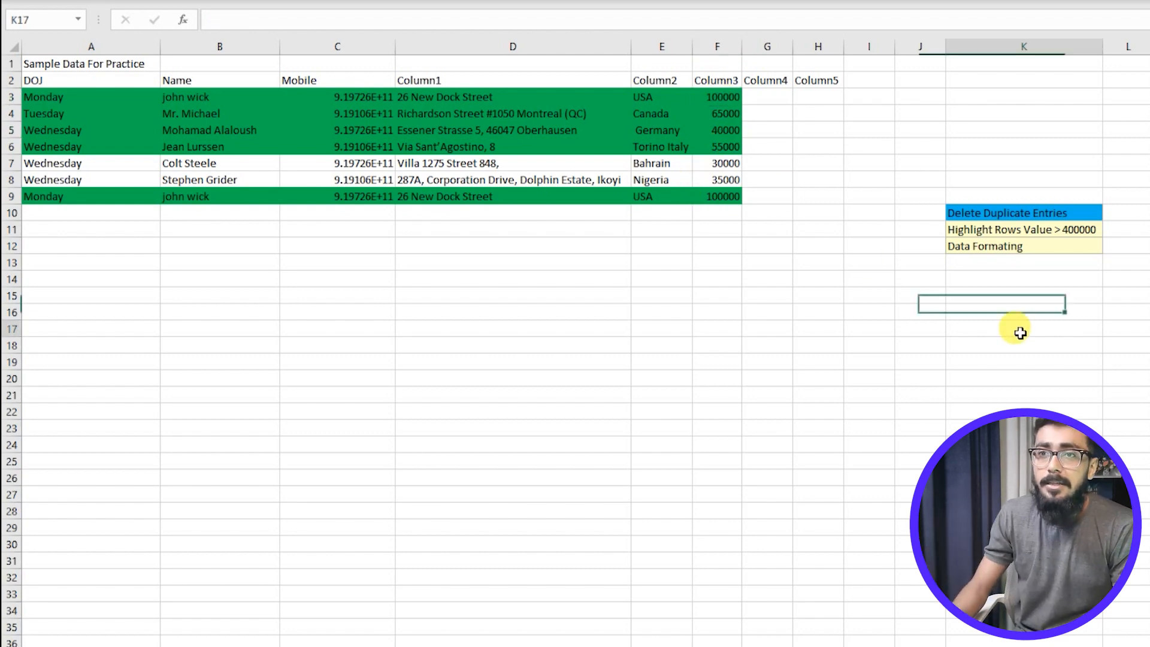
click(1067, 229)
click(263, 1)
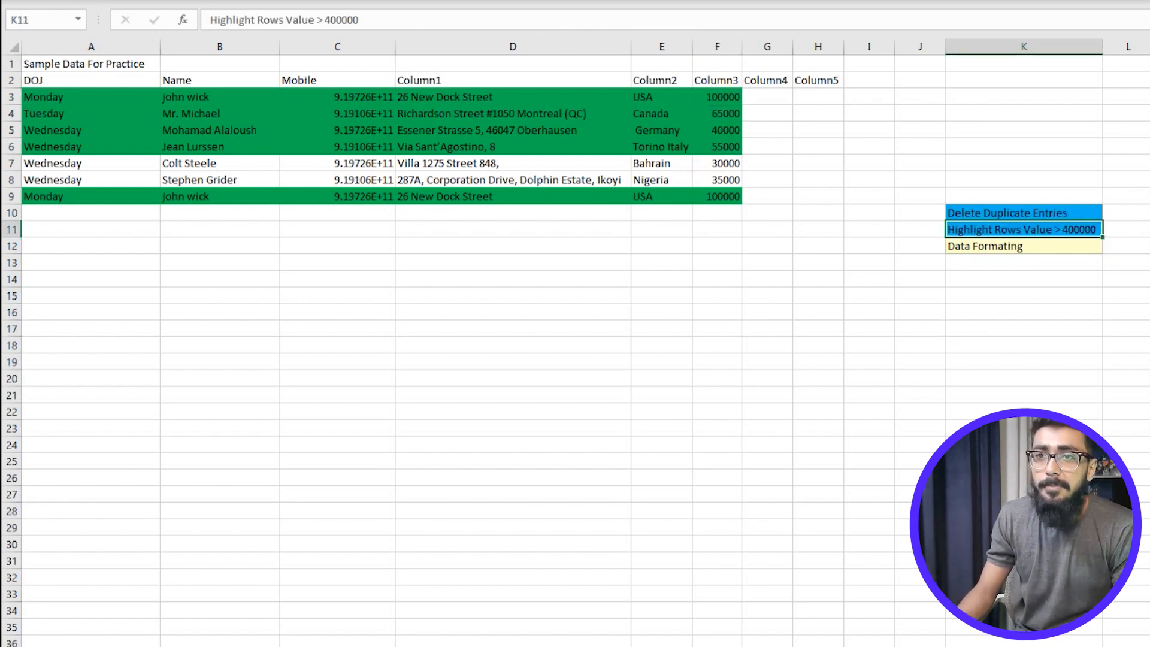
click(973, 378)
click(1008, 246)
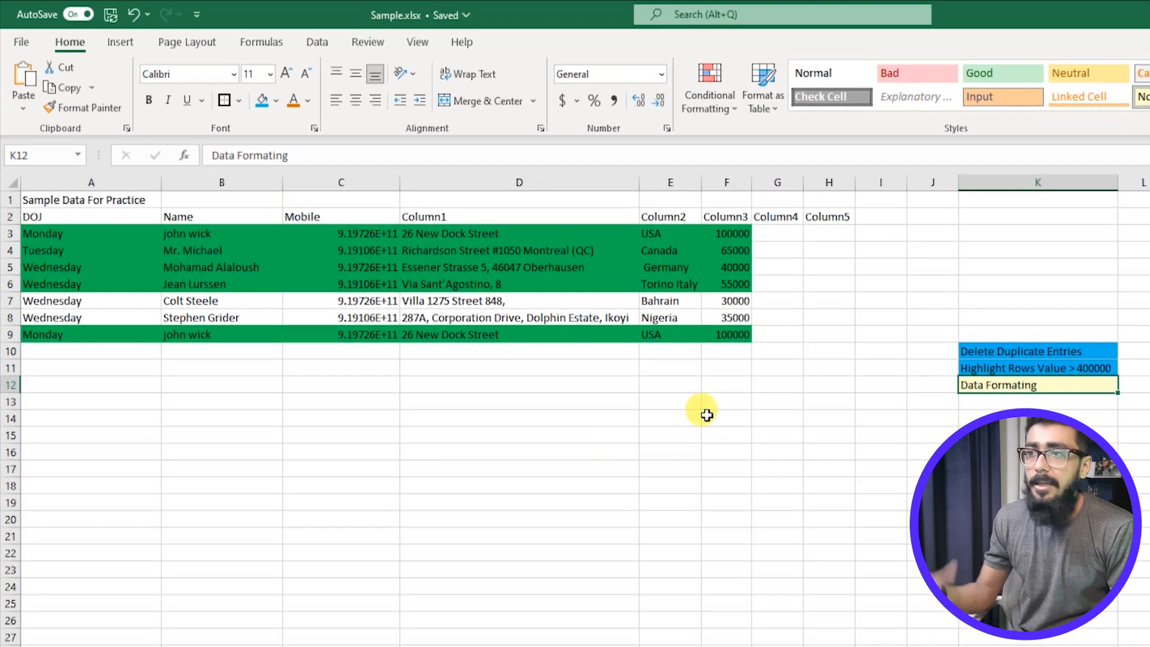
click(268, 416)
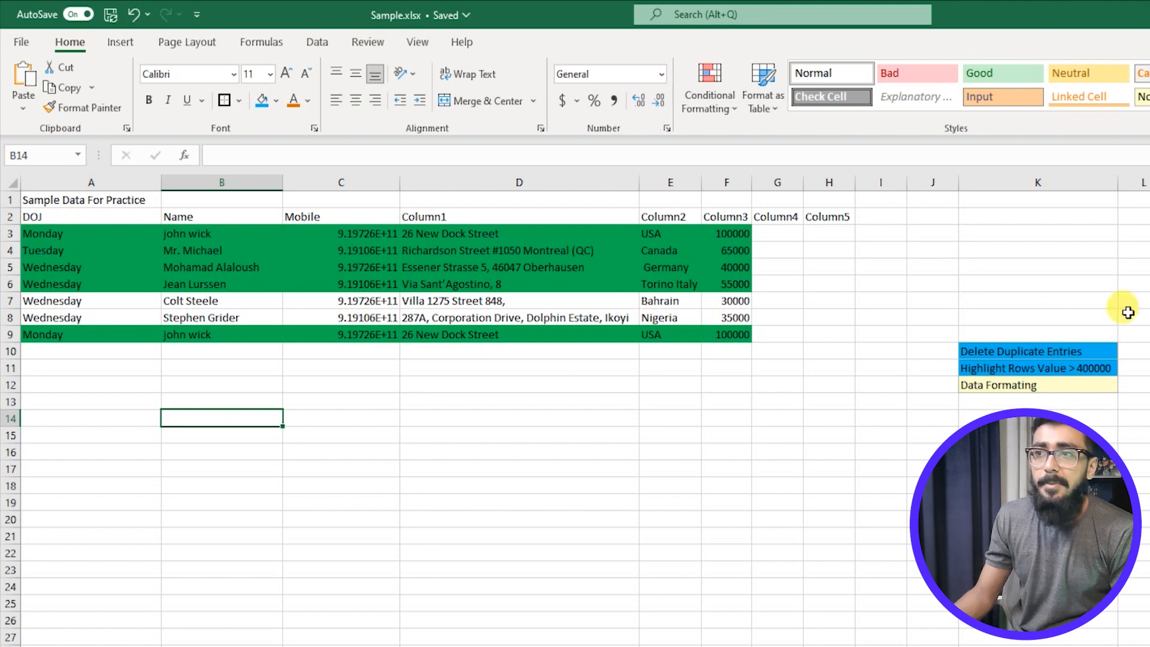
Merge and center the "Sample Data For Practice" title across A1:H1 and align it vertically in the middle.
drag(103, 200, 756, 190)
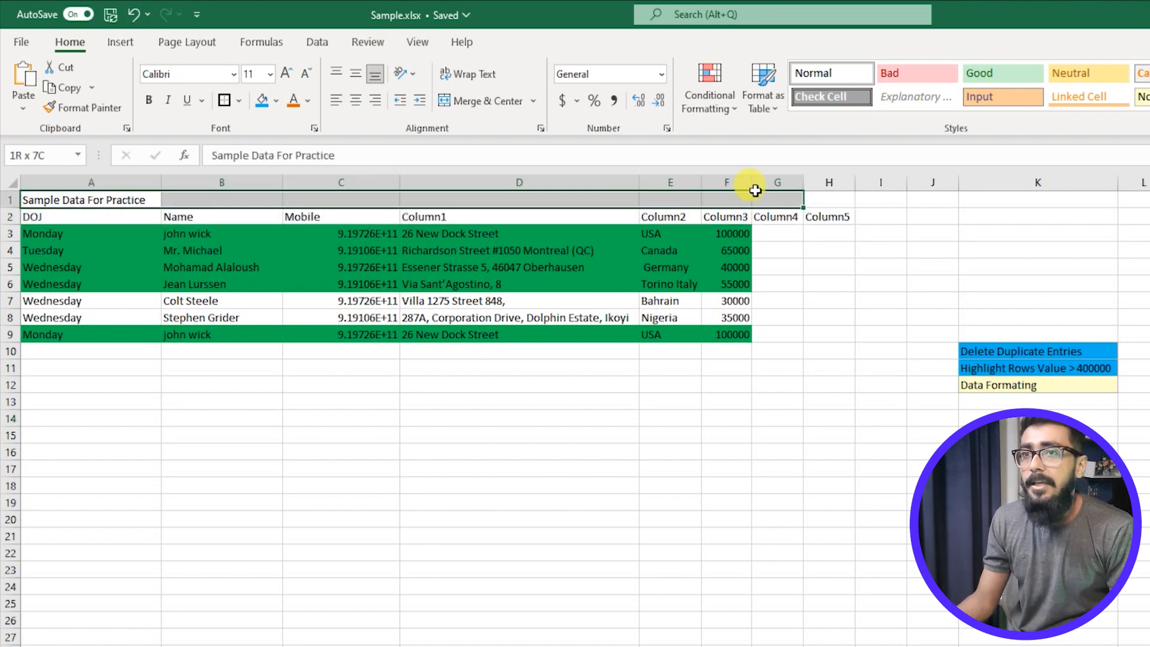
click(347, 465)
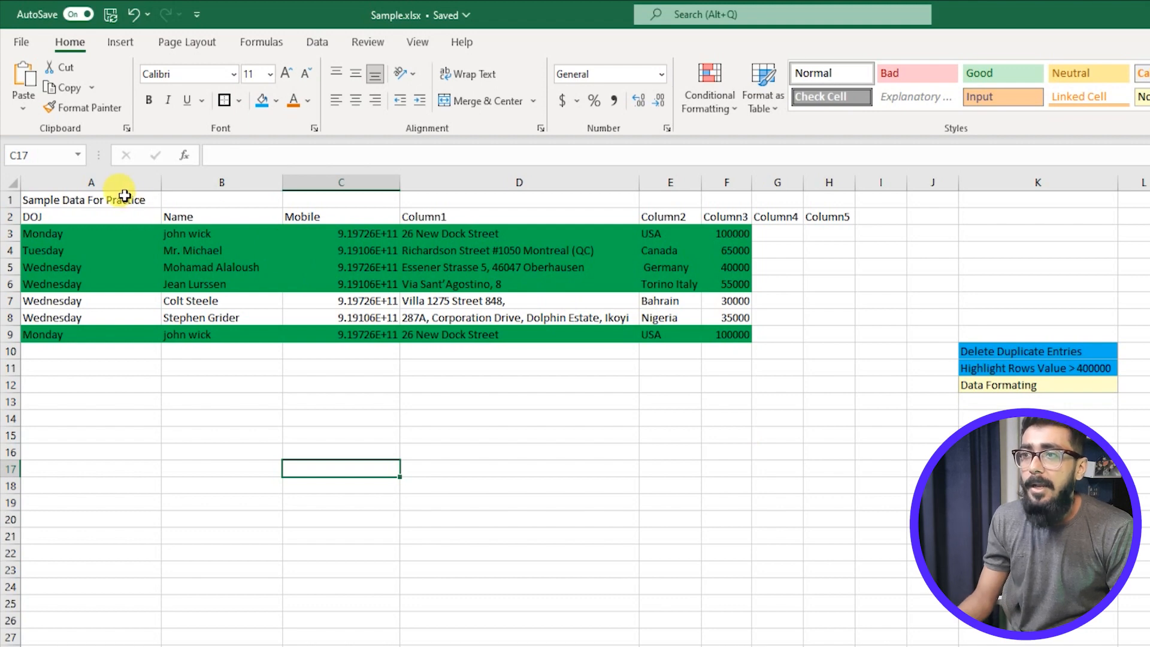
drag(125, 196, 785, 189)
click(342, 199)
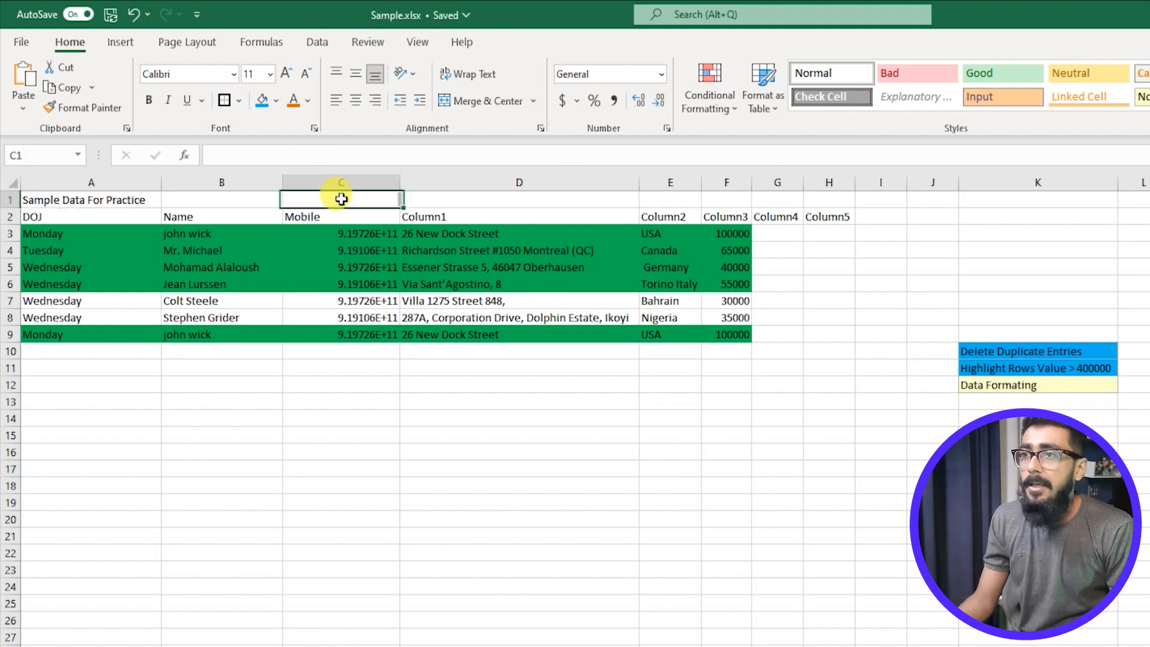
click(277, 199)
click(300, 199)
click(537, 215)
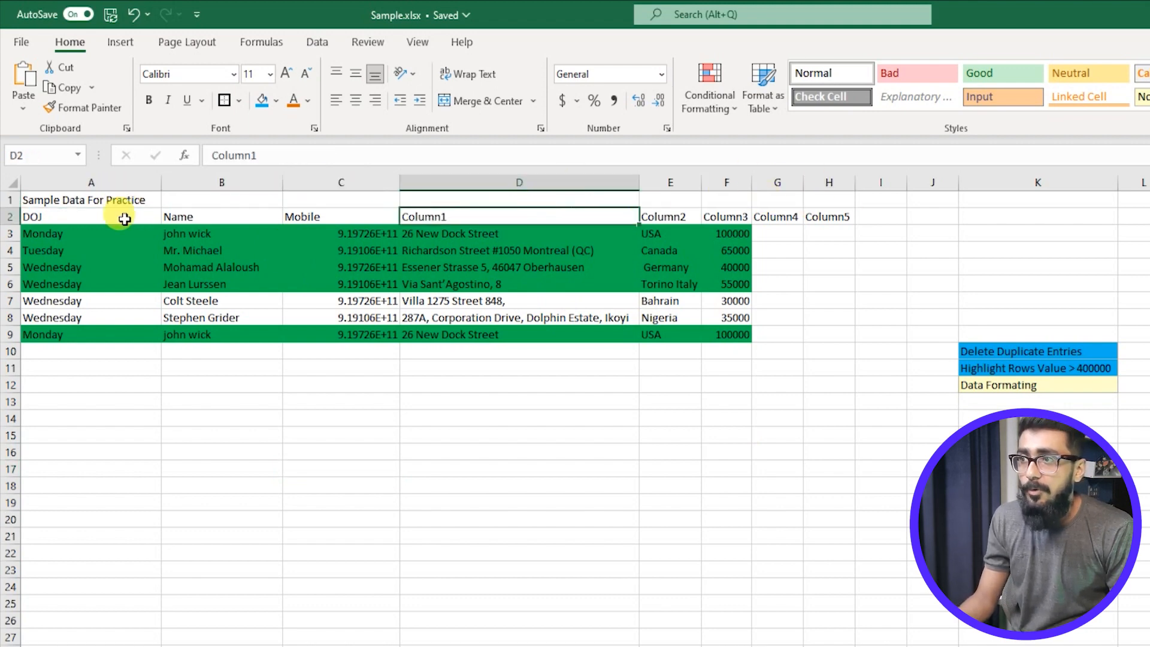
drag(143, 196, 825, 204)
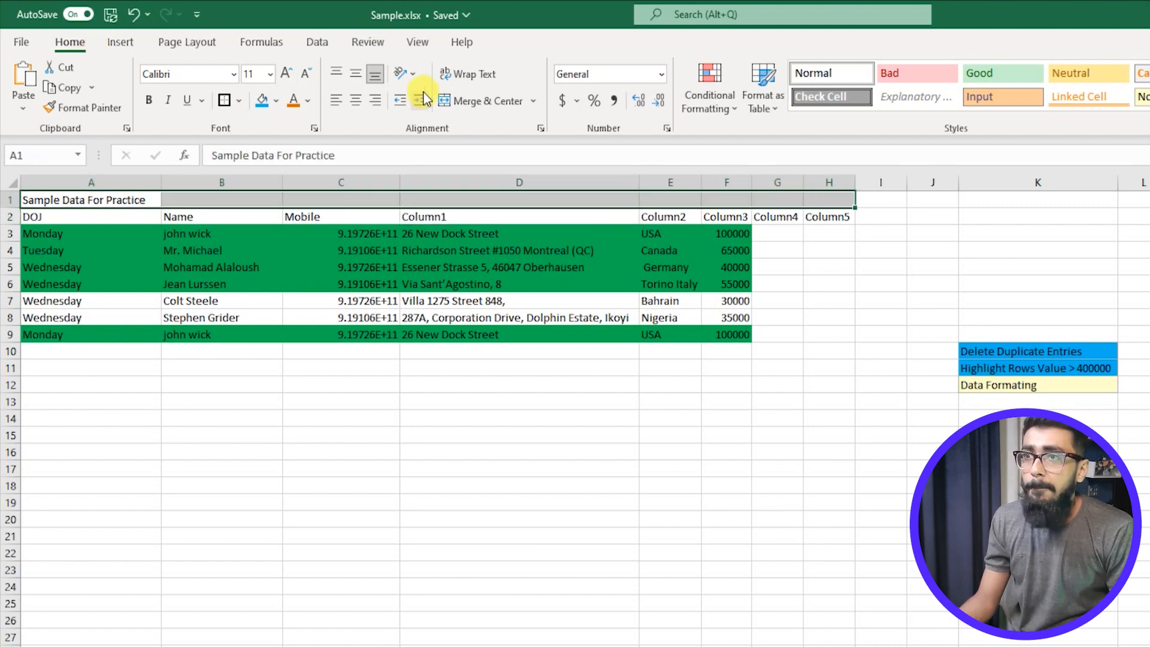
click(476, 100)
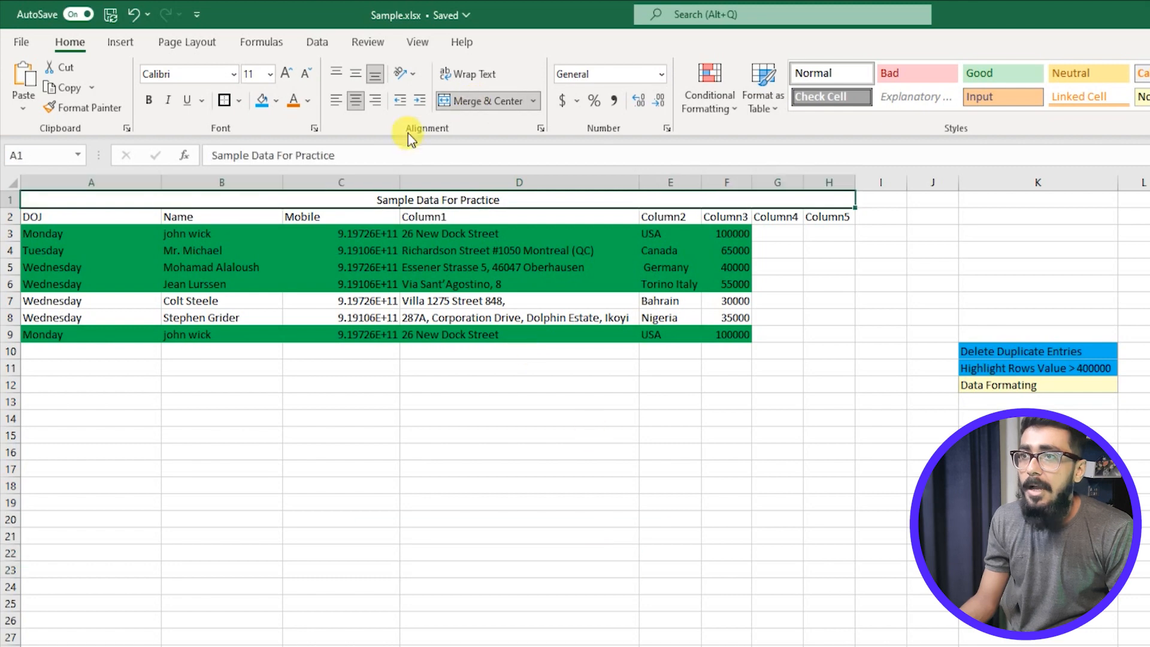
click(355, 73)
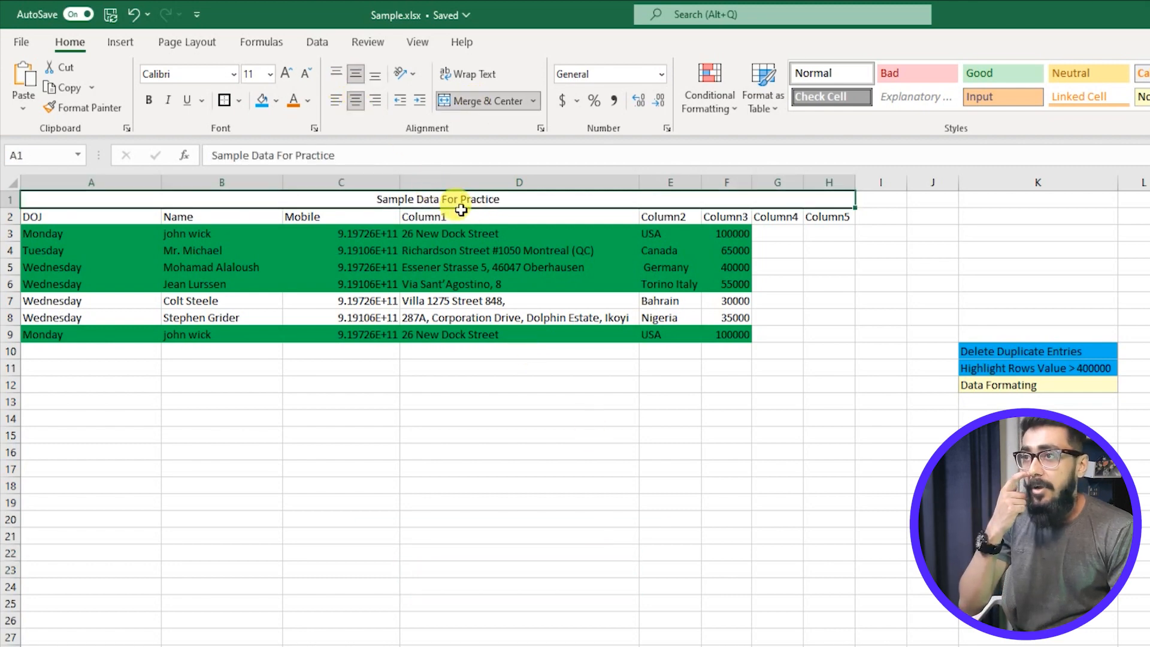
Try larger and smaller font sizes on the merged title, settling on size 12.
click(271, 74)
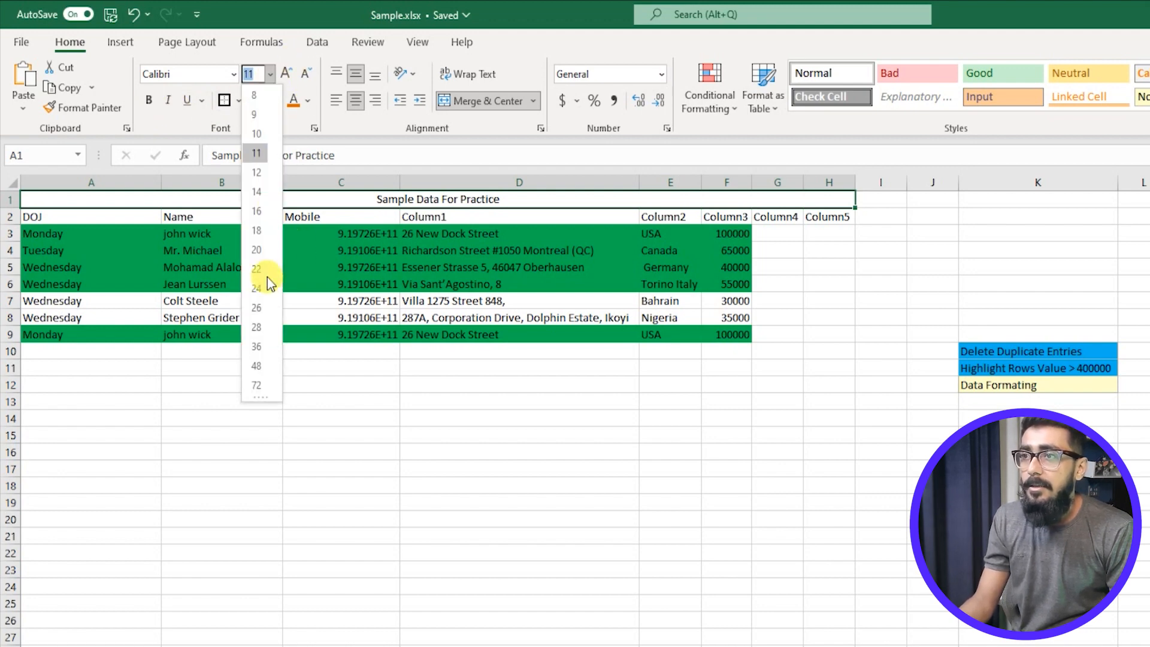
click(186, 79)
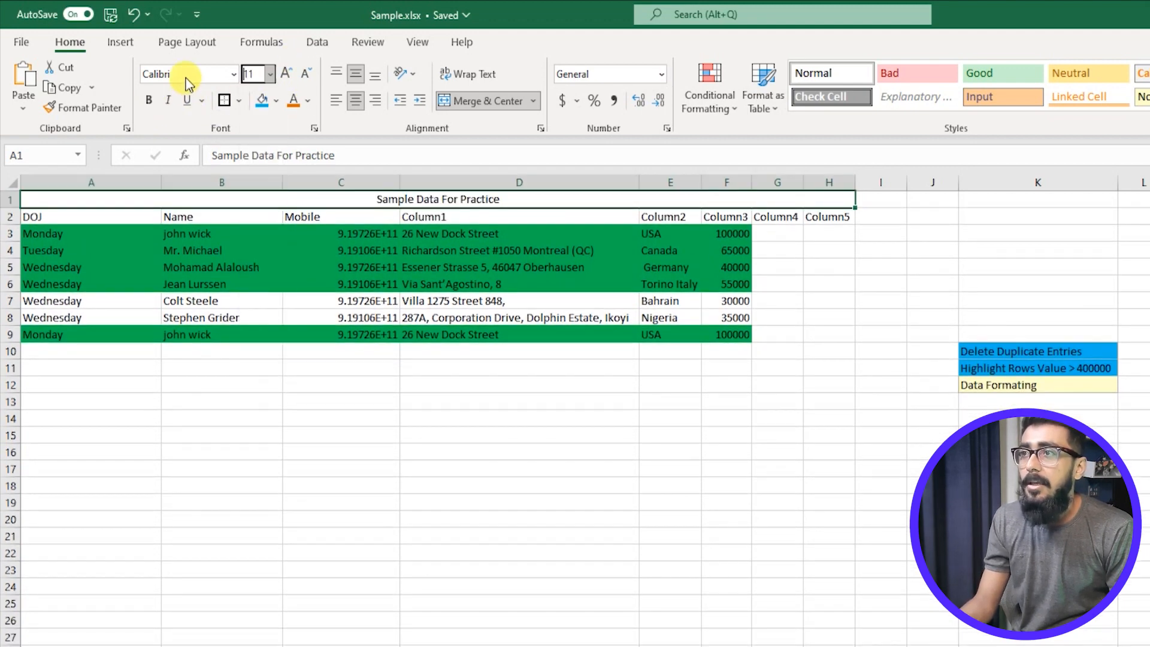
click(231, 76)
click(281, 76)
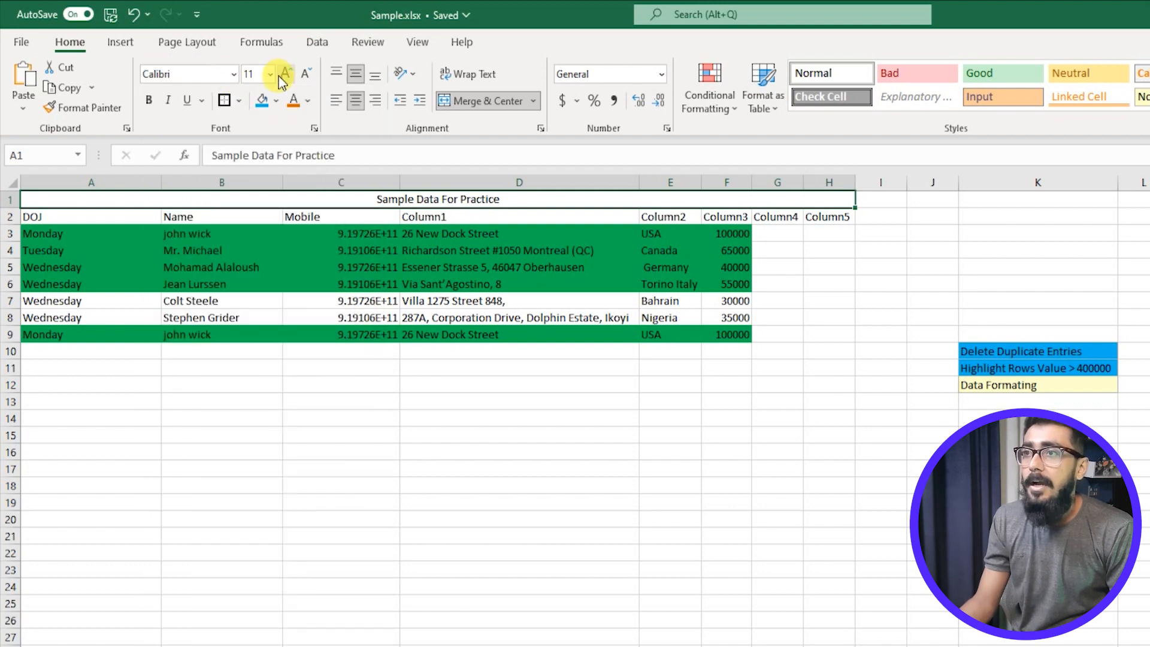
click(281, 76)
click(281, 76)
click(281, 76)
click(306, 76)
click(309, 76)
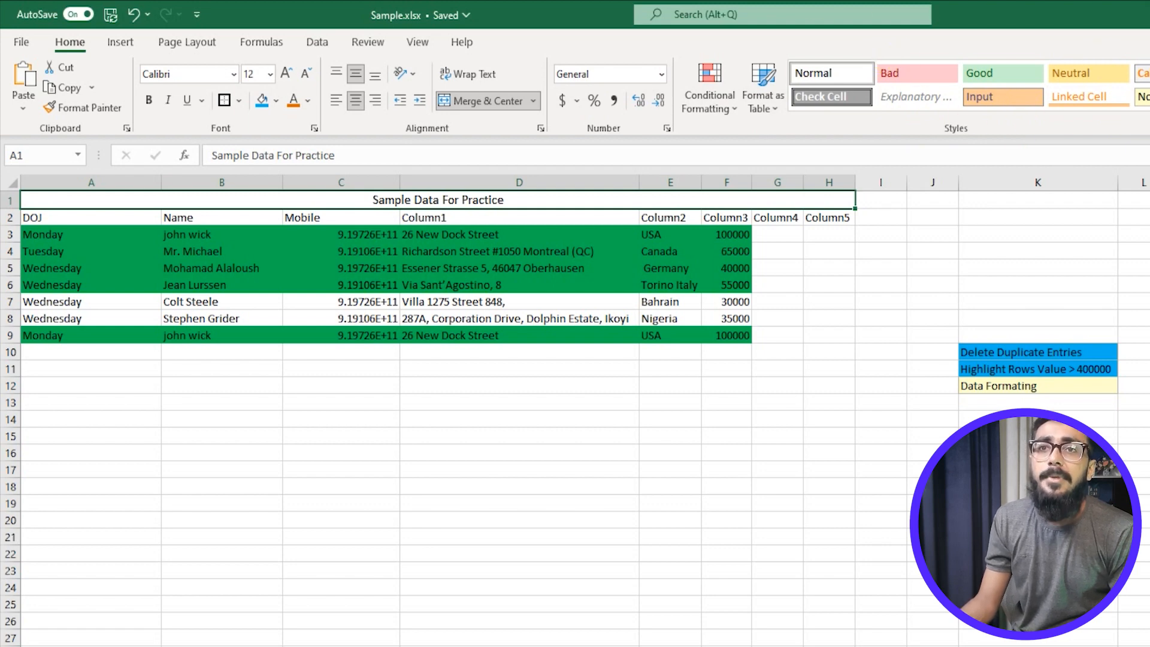
Apply the Heading 1 cell style to the merged title.
click(1149, 105)
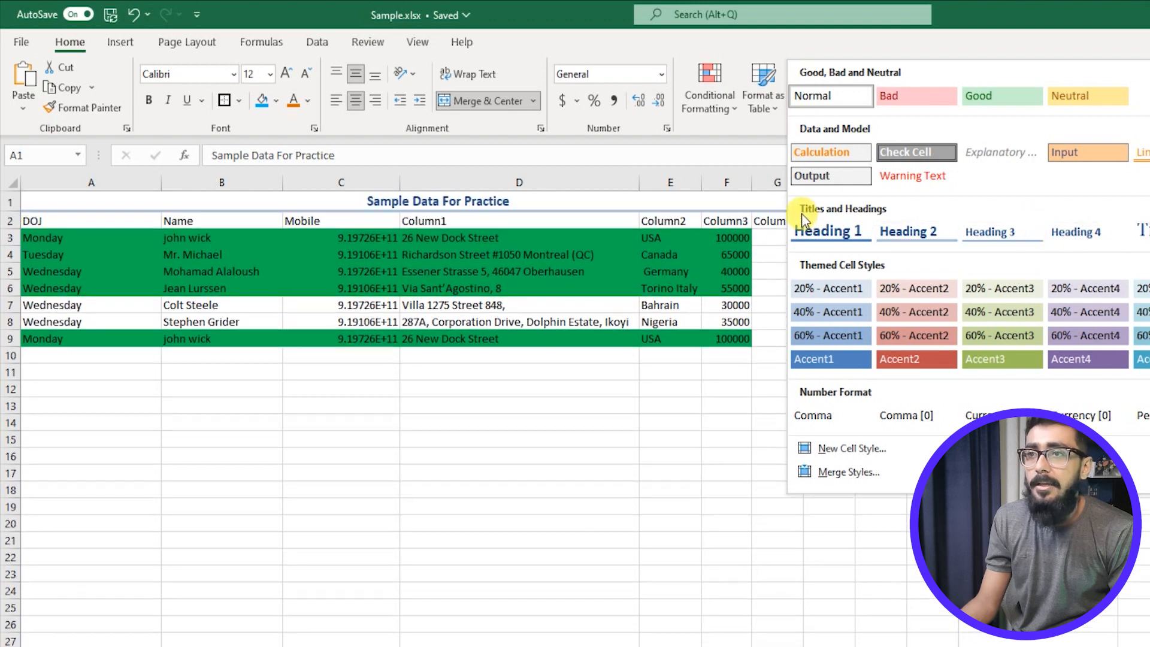
click(825, 231)
click(277, 100)
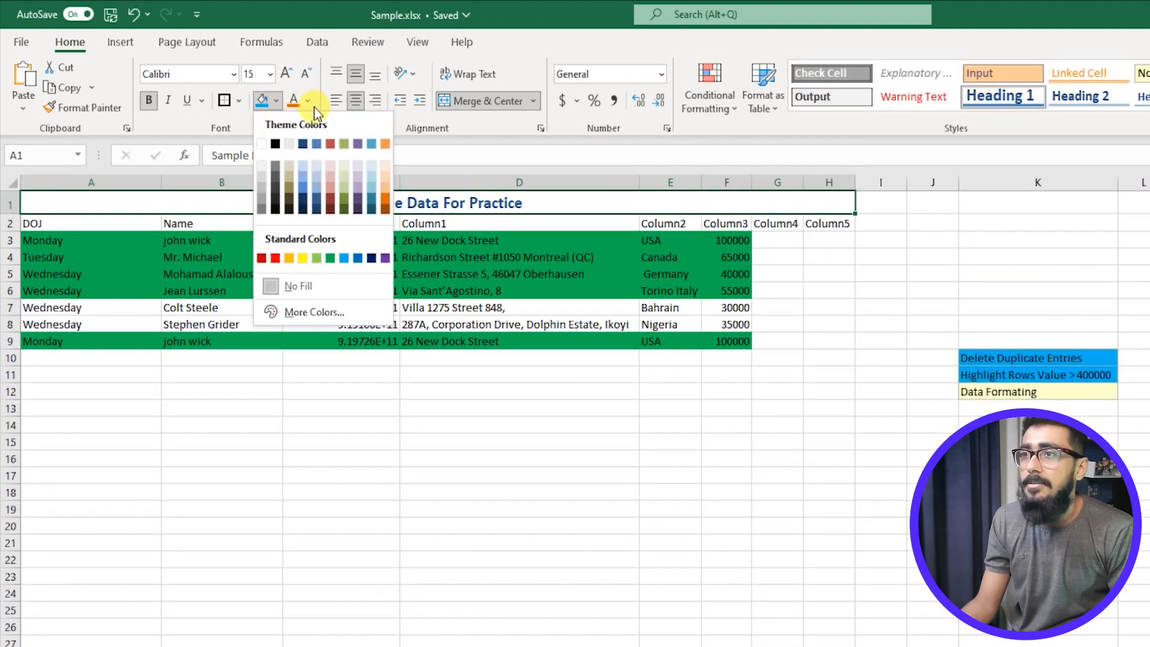
click(495, 203)
Give the title a yellow font color and a red cell fill.
click(308, 102)
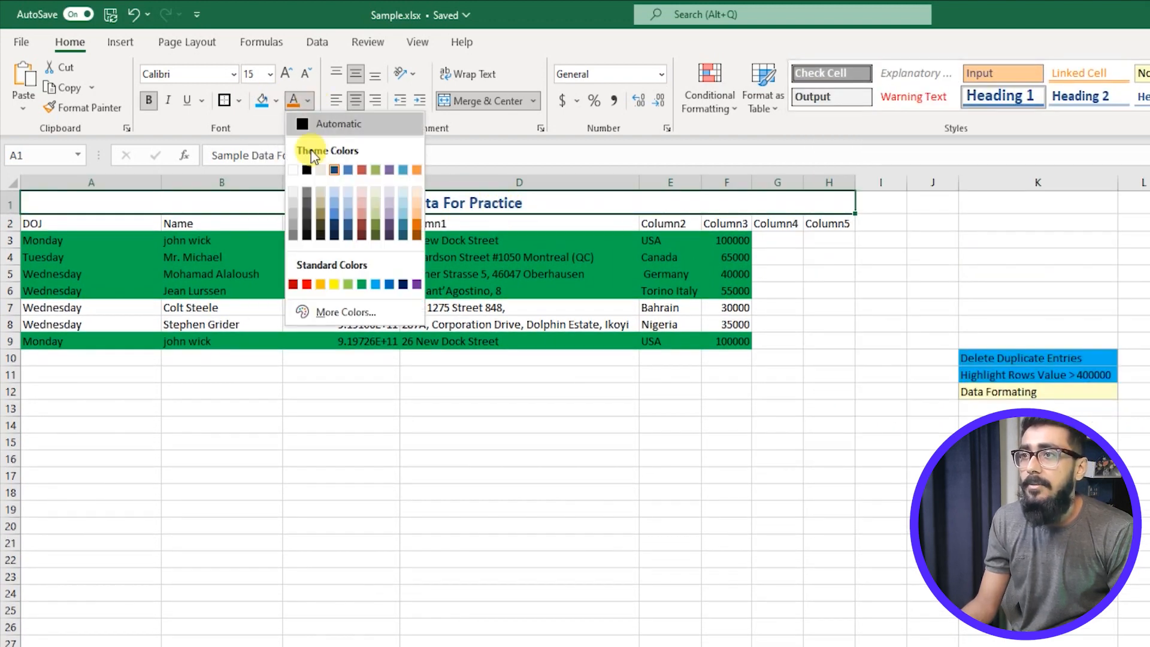
click(331, 284)
click(276, 101)
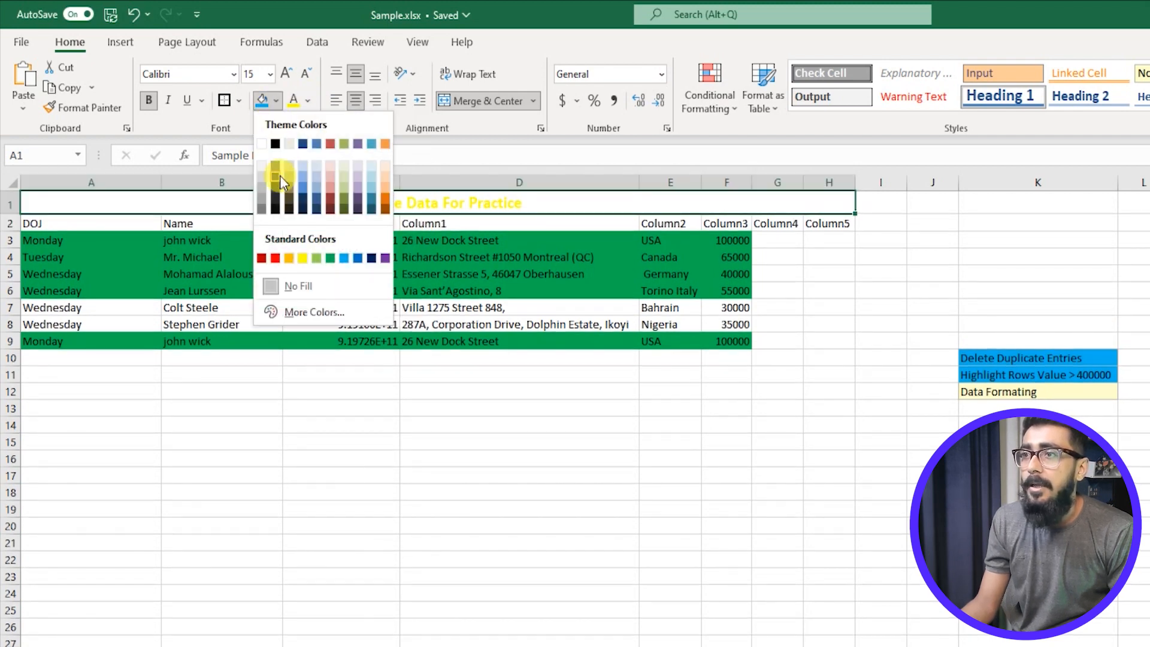
click(277, 257)
click(575, 575)
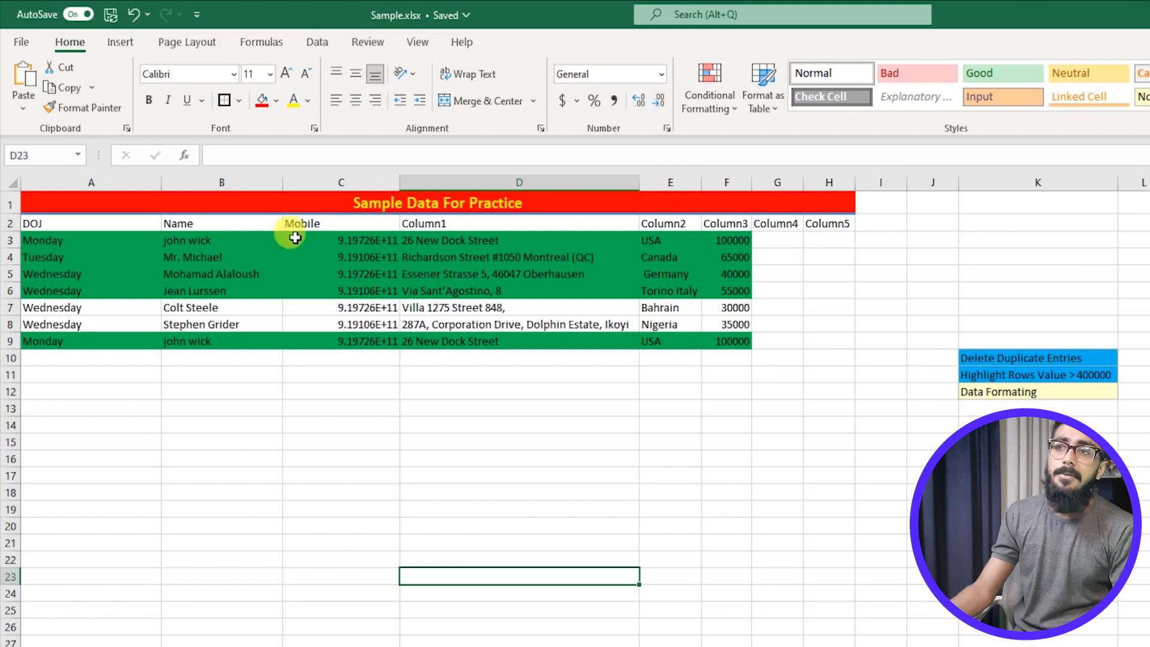
Increase the red title's font size by four increments.
click(406, 203)
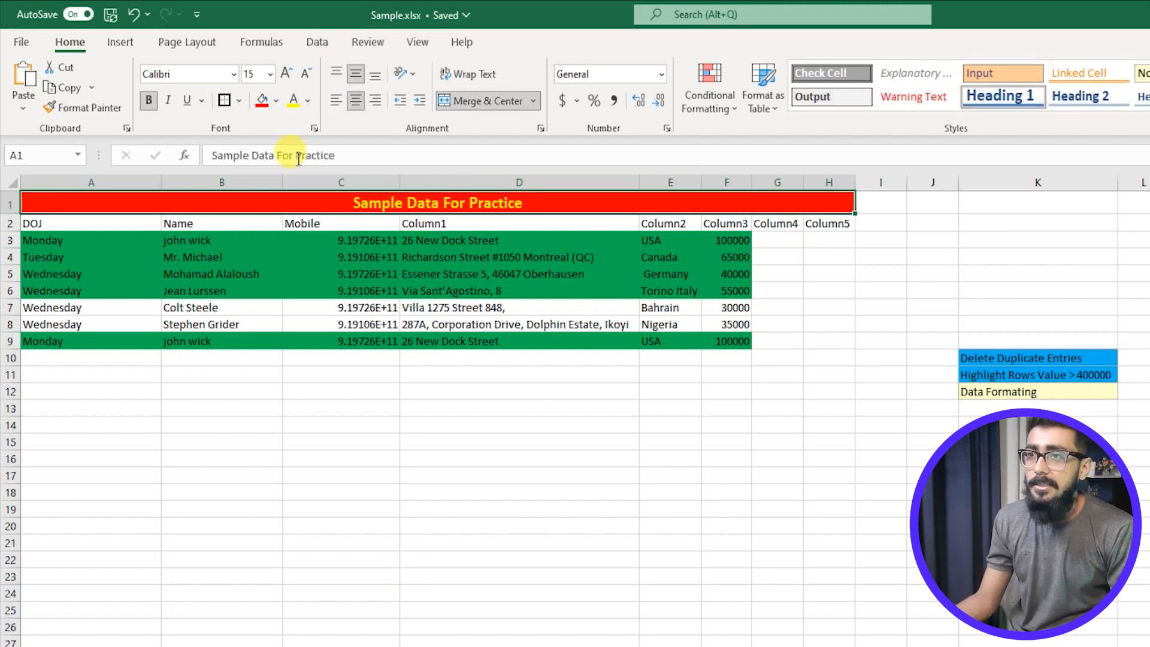
click(286, 73)
click(286, 73)
click(286, 73)
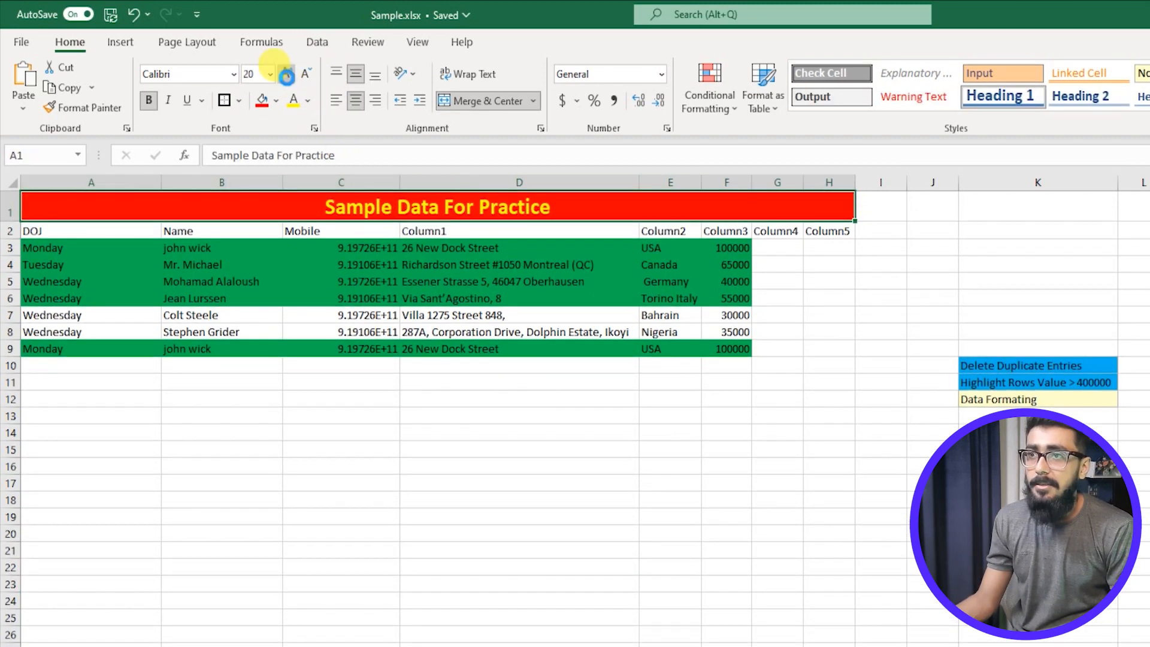
click(286, 73)
click(419, 435)
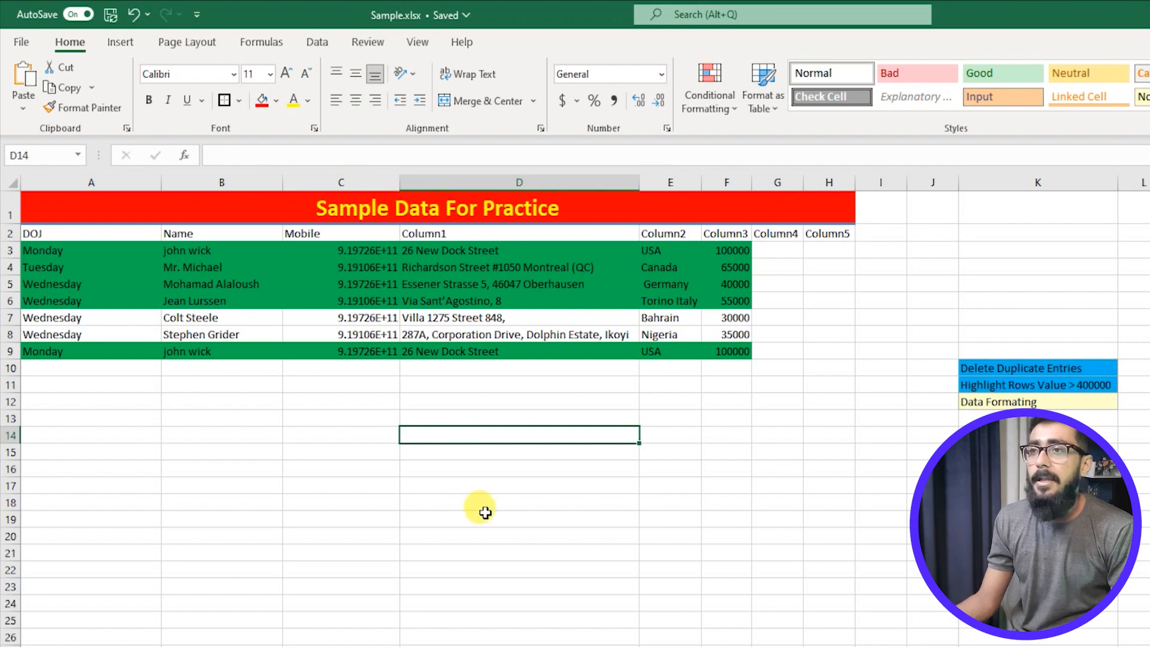
Try font size 14 and bold on the column header row A2:H2.
click(465, 530)
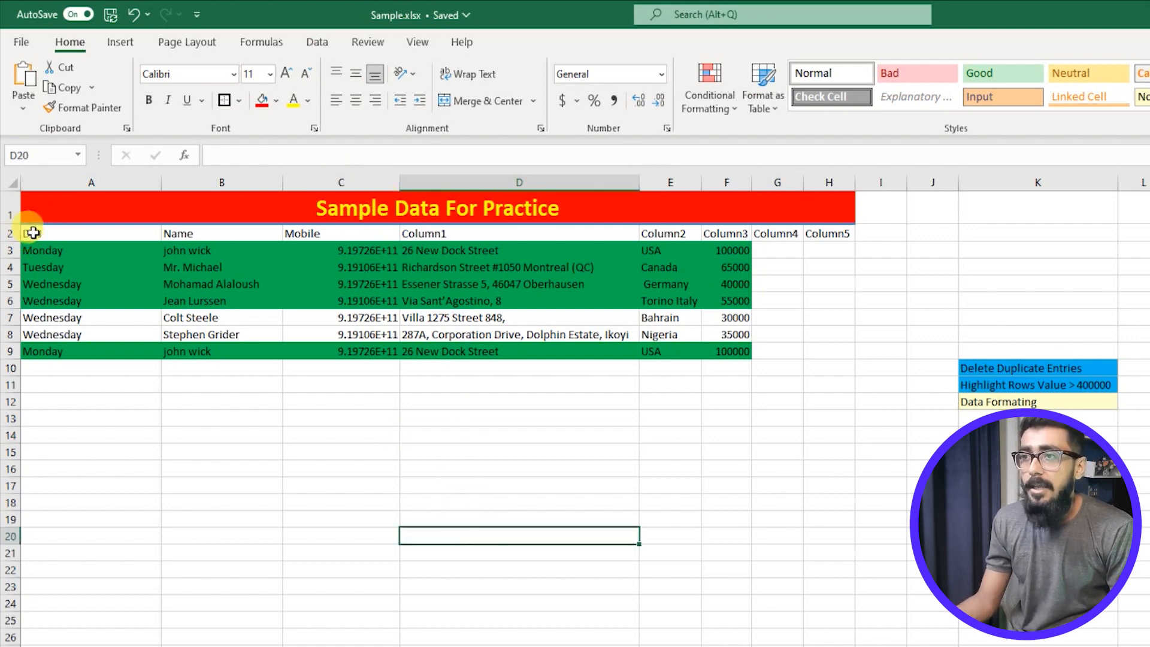
drag(33, 233, 814, 235)
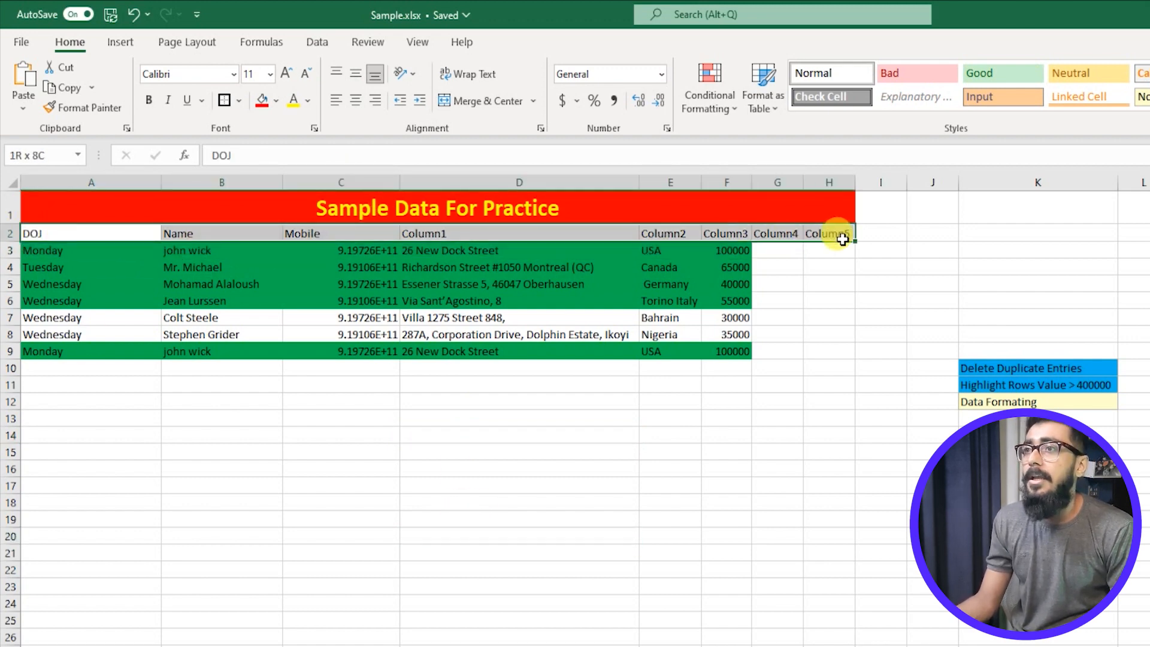
click(280, 80)
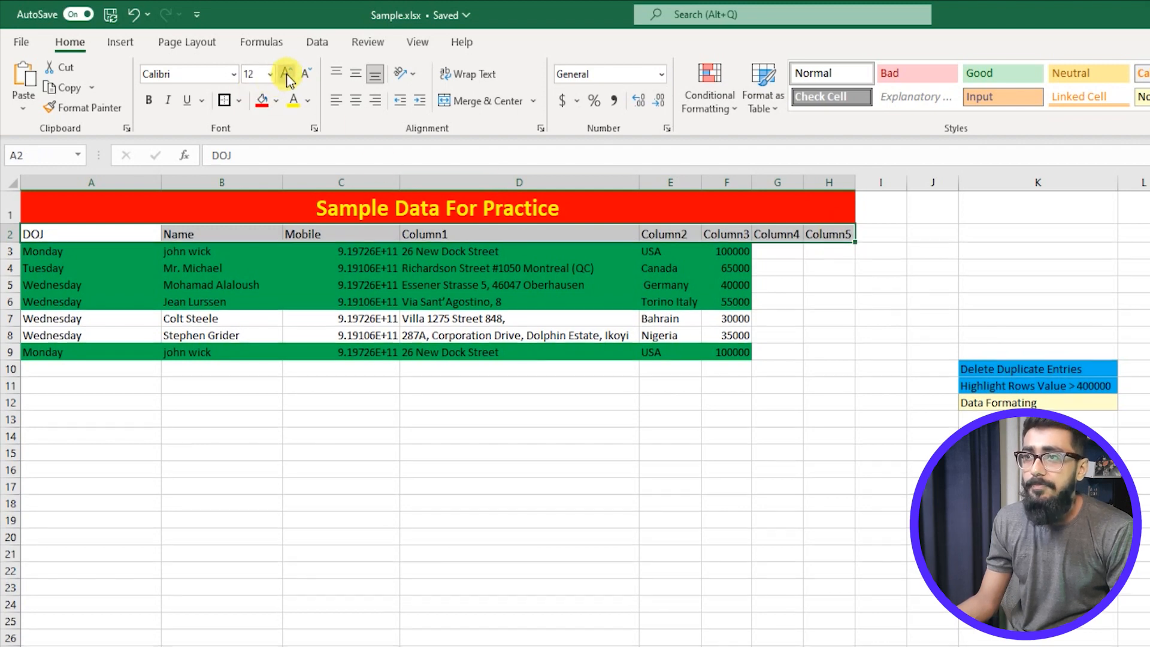
click(282, 82)
click(148, 103)
click(148, 103)
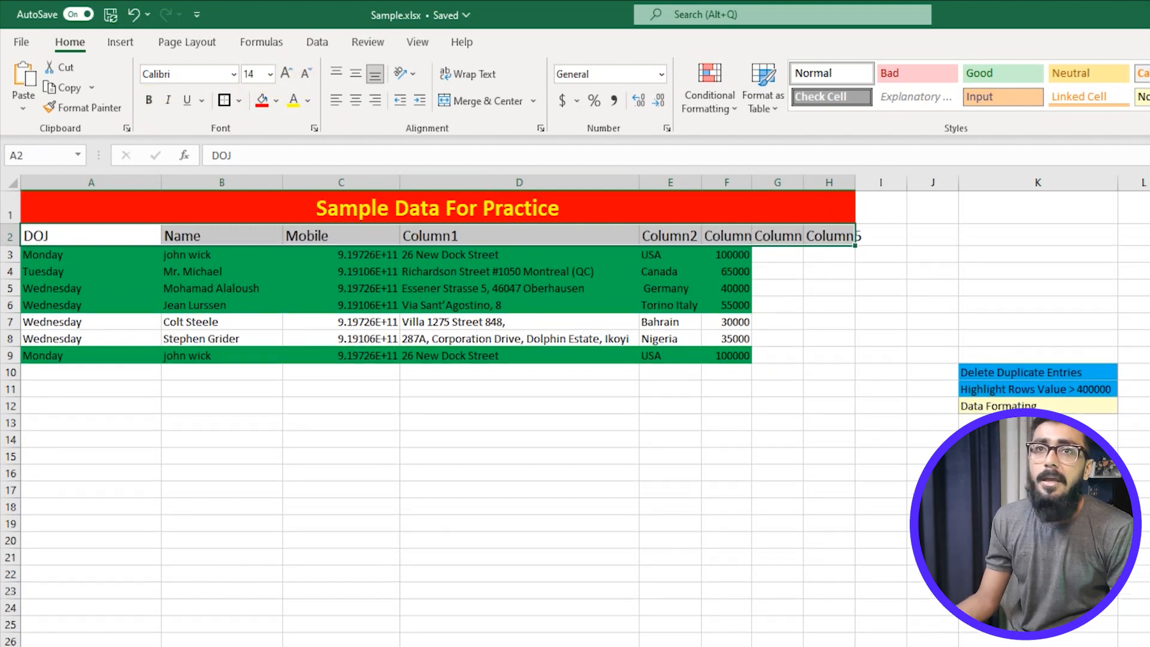
Apply the Accent6 cell style to the column header row.
click(1148, 105)
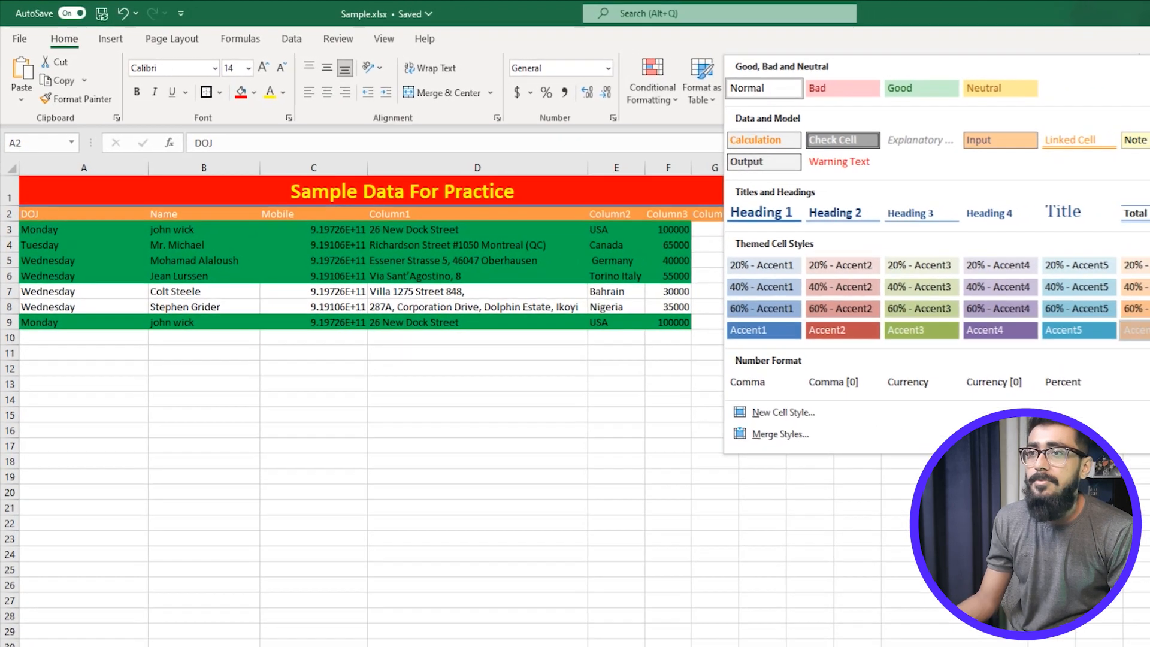
click(1136, 329)
drag(588, 451, 588, 460)
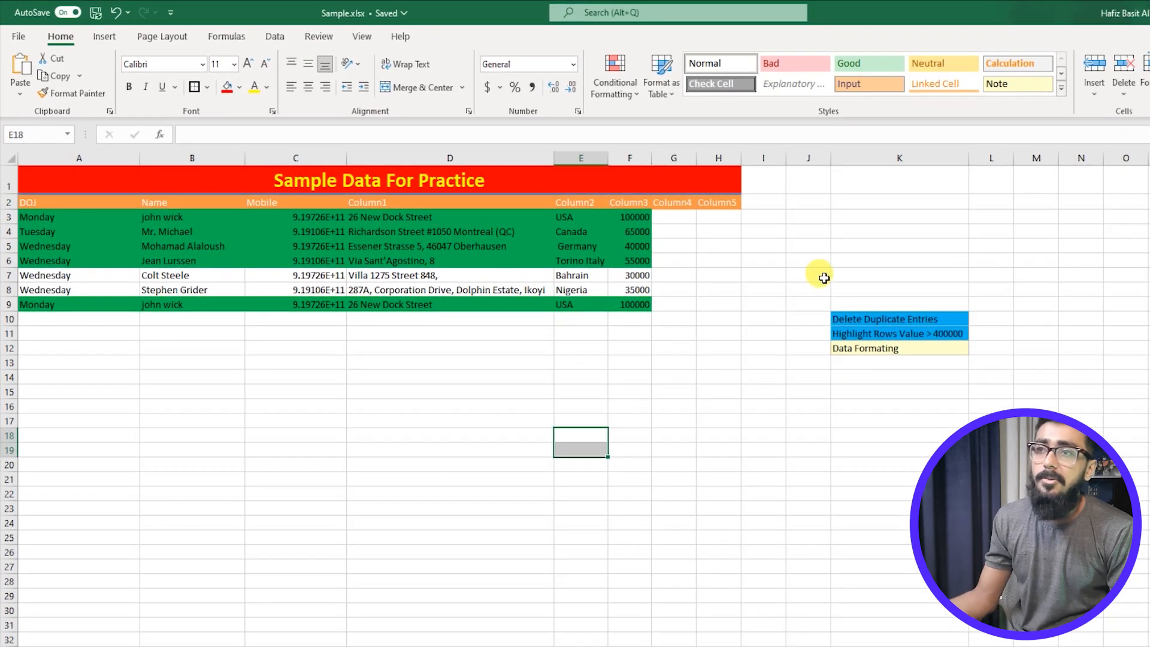
Delete the unused columns G and H, headed Column4 and Column5.
drag(42, 206, 651, 296)
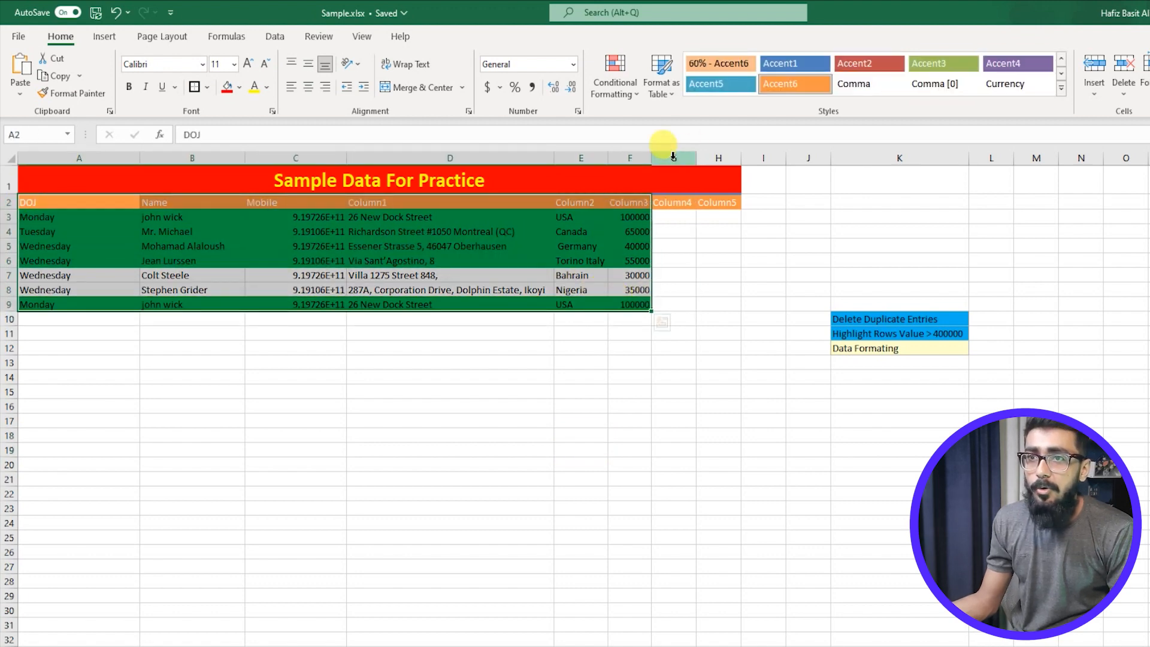
drag(673, 158, 722, 158)
right_click(721, 158)
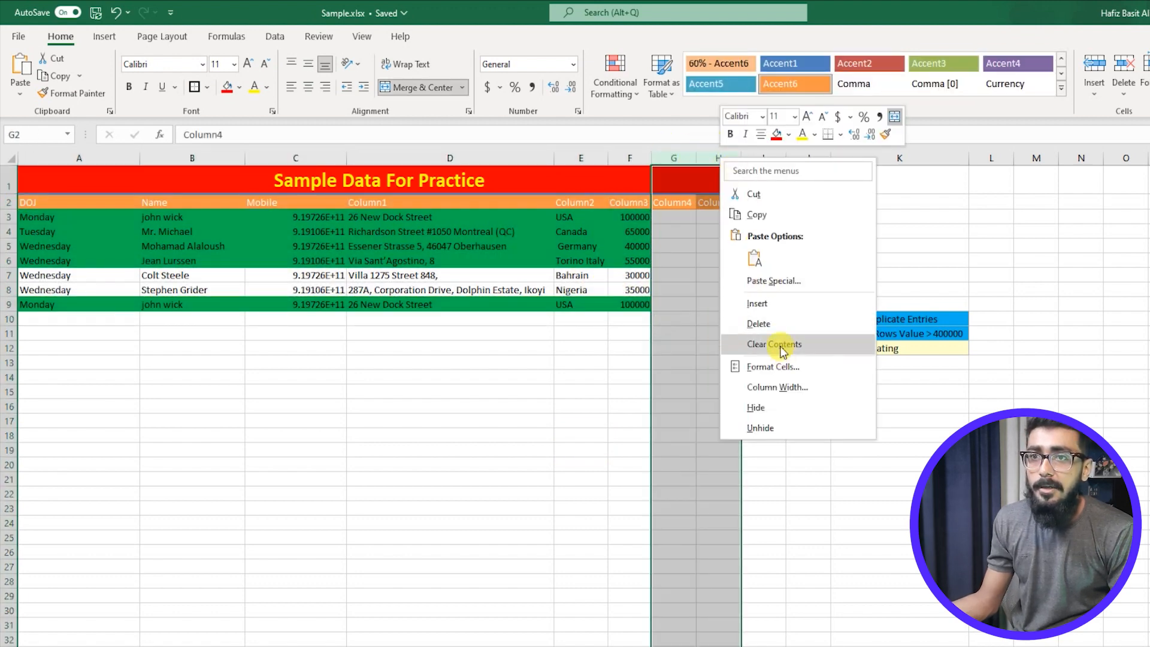
click(759, 324)
click(580, 537)
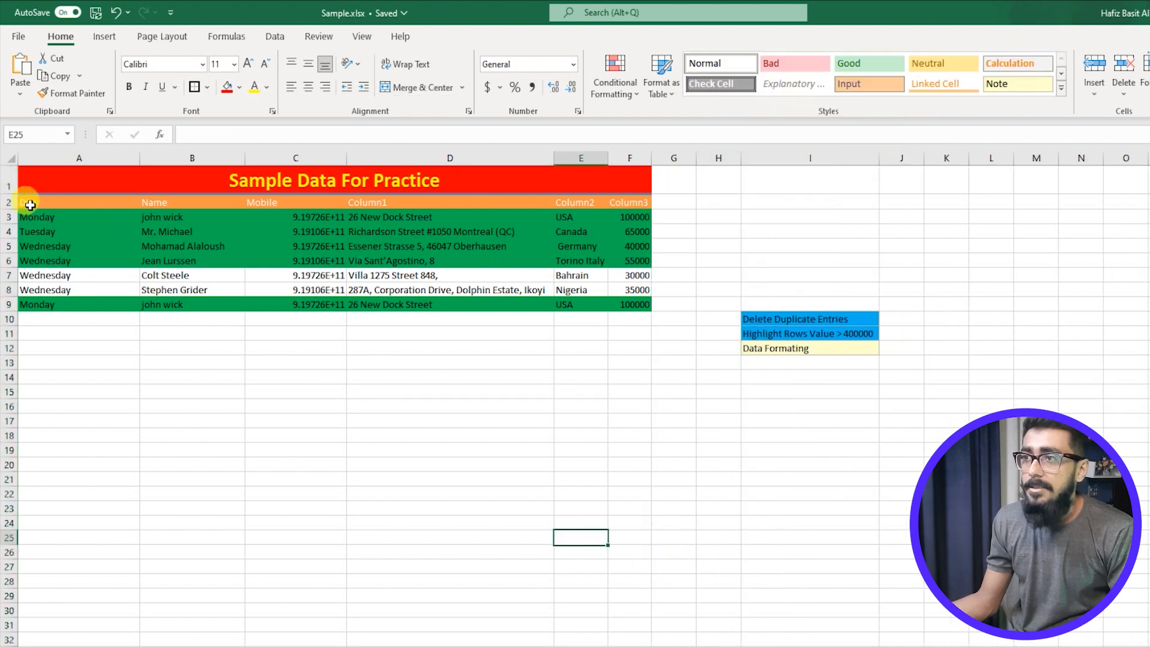
Apply All Borders to the data table A2:F9, including its header row.
drag(30, 205, 617, 303)
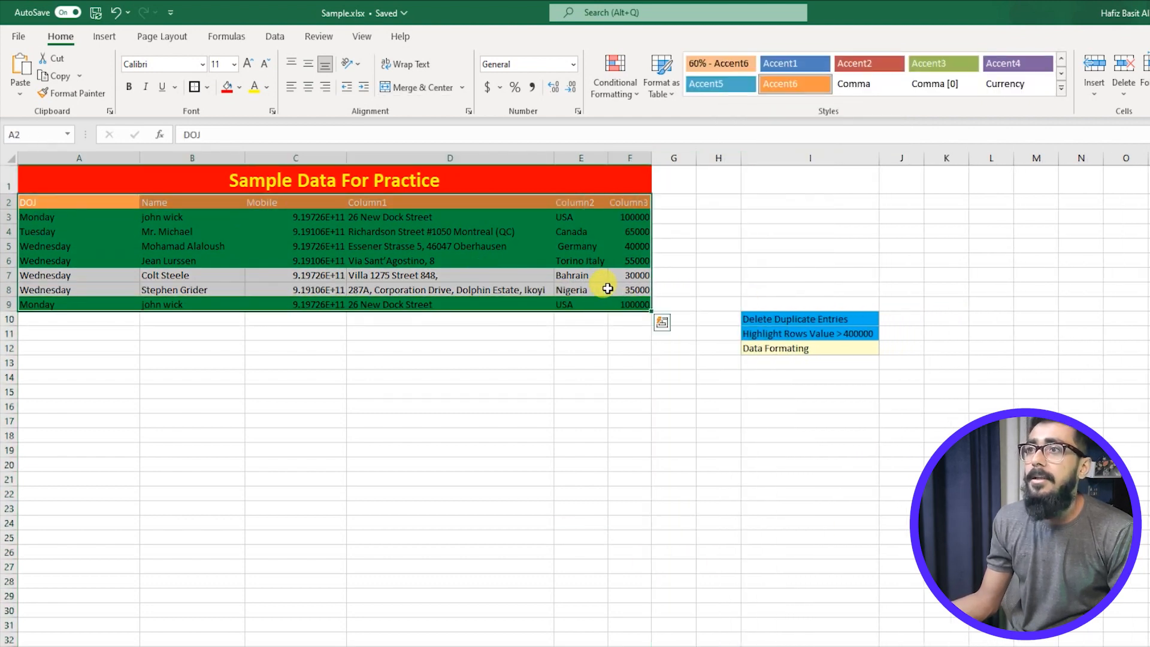
click(208, 91)
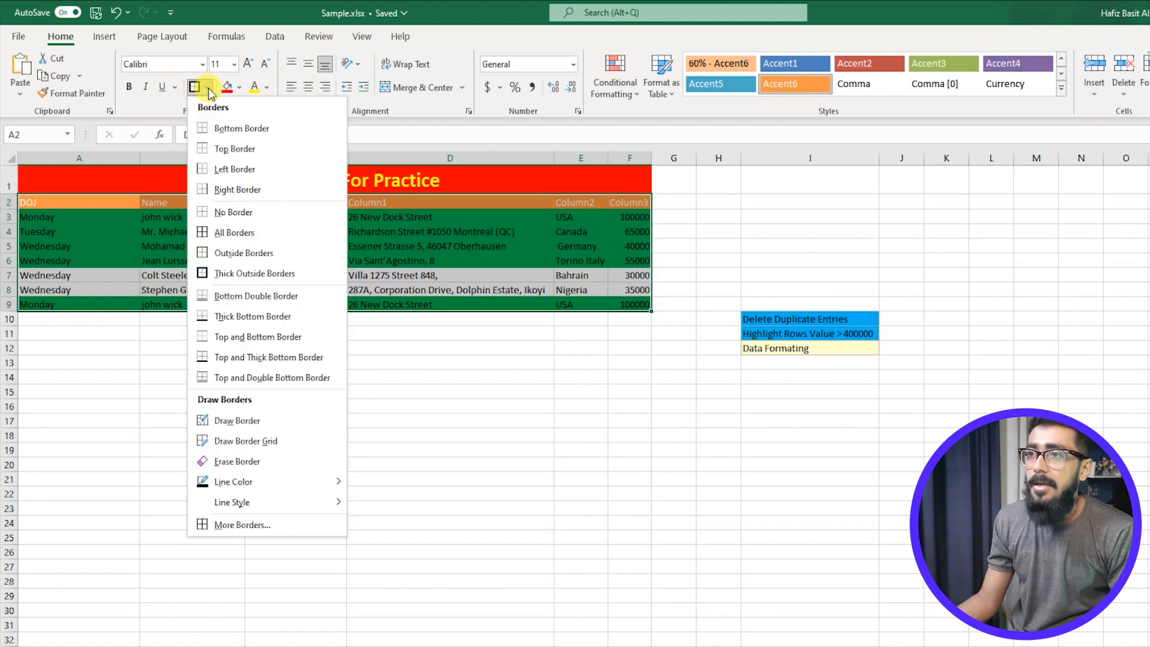
click(244, 226)
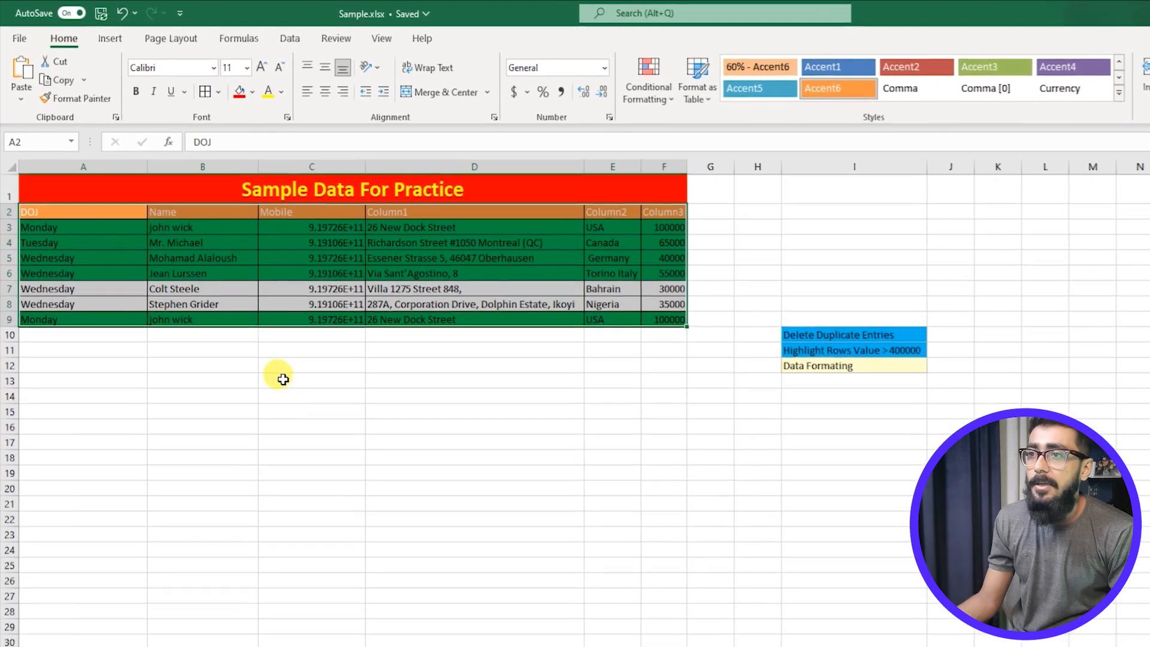
click(300, 427)
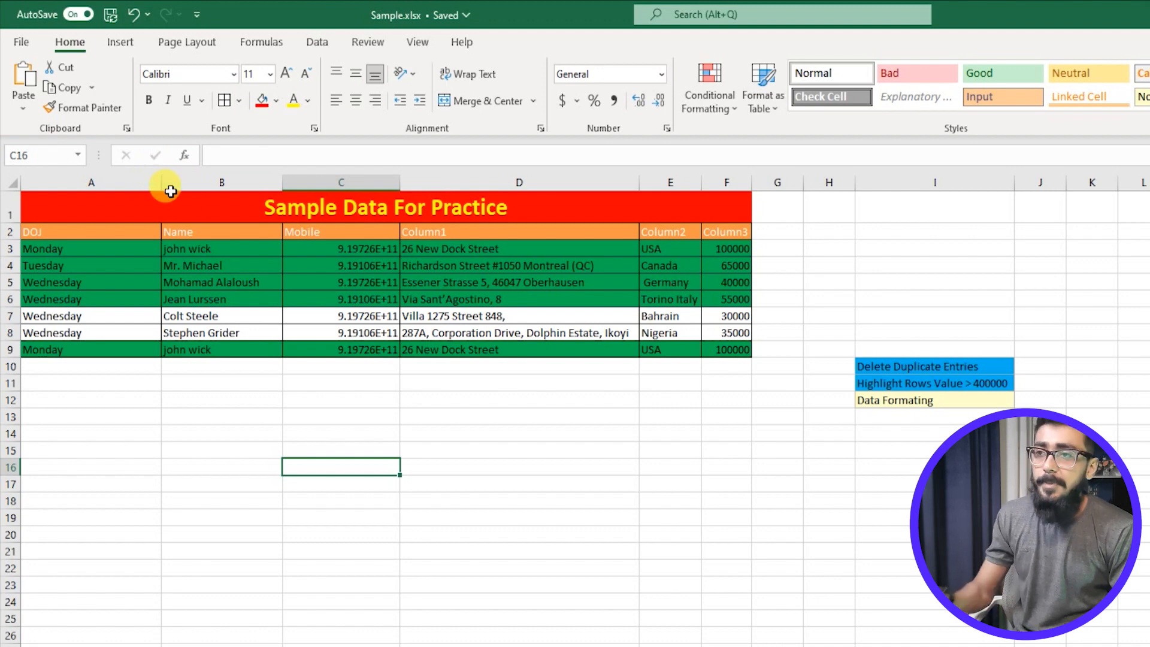
Fill the "Data Formating" task cell I12 with the standard light blue, matching the two task cells above it.
click(670, 501)
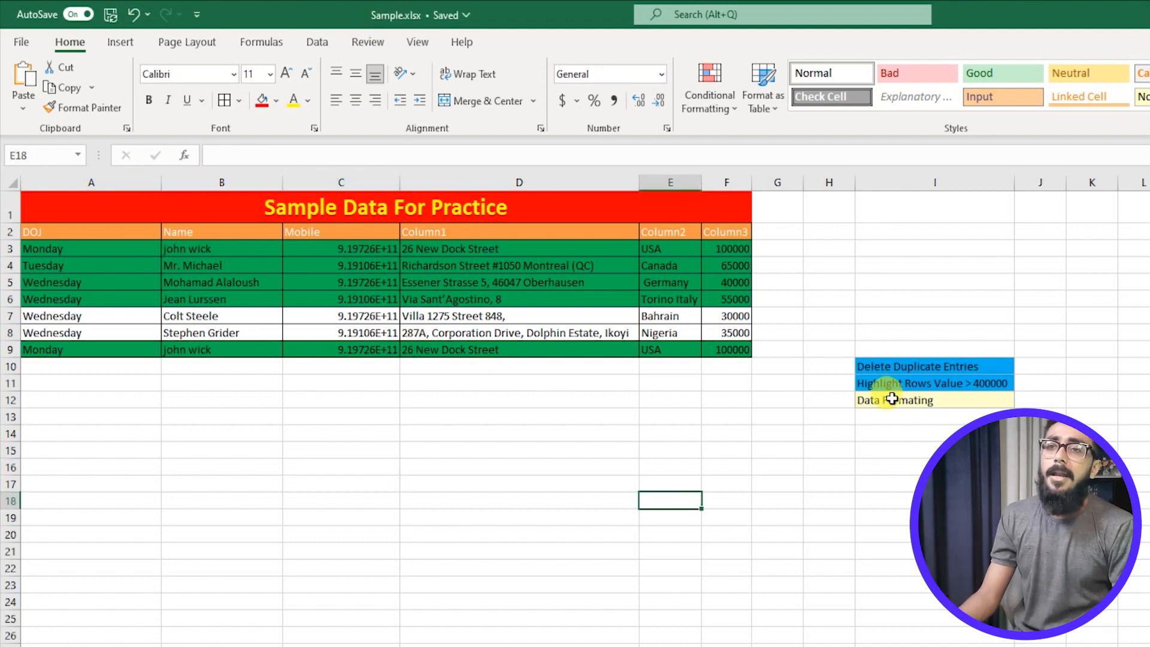
click(917, 415)
click(908, 403)
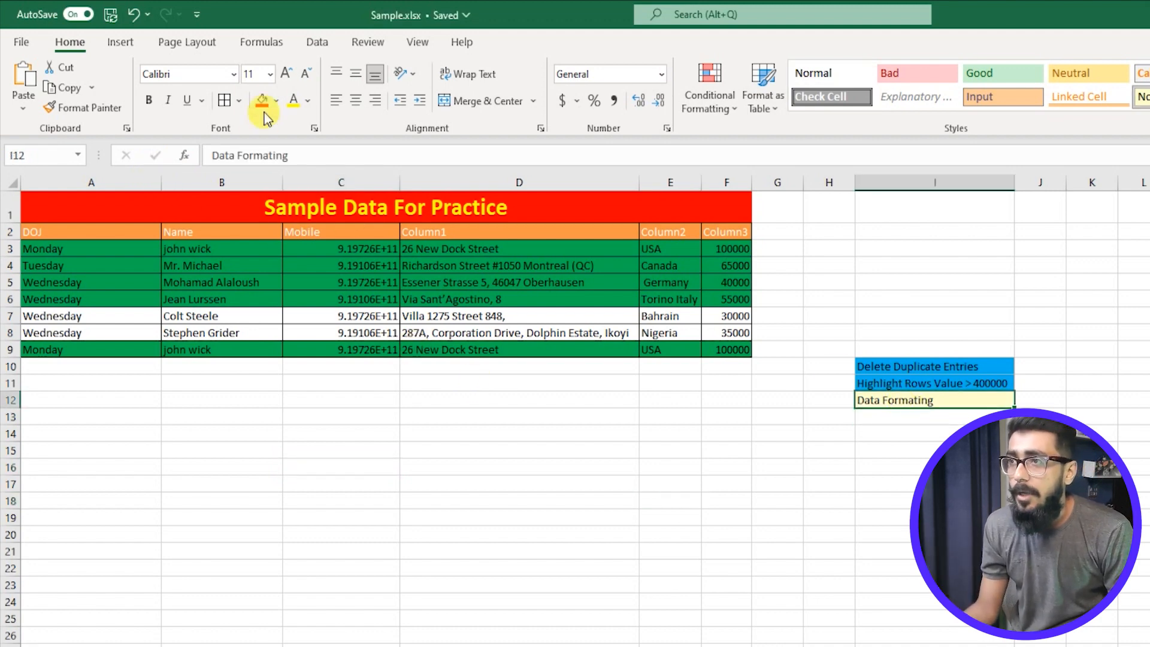
click(275, 102)
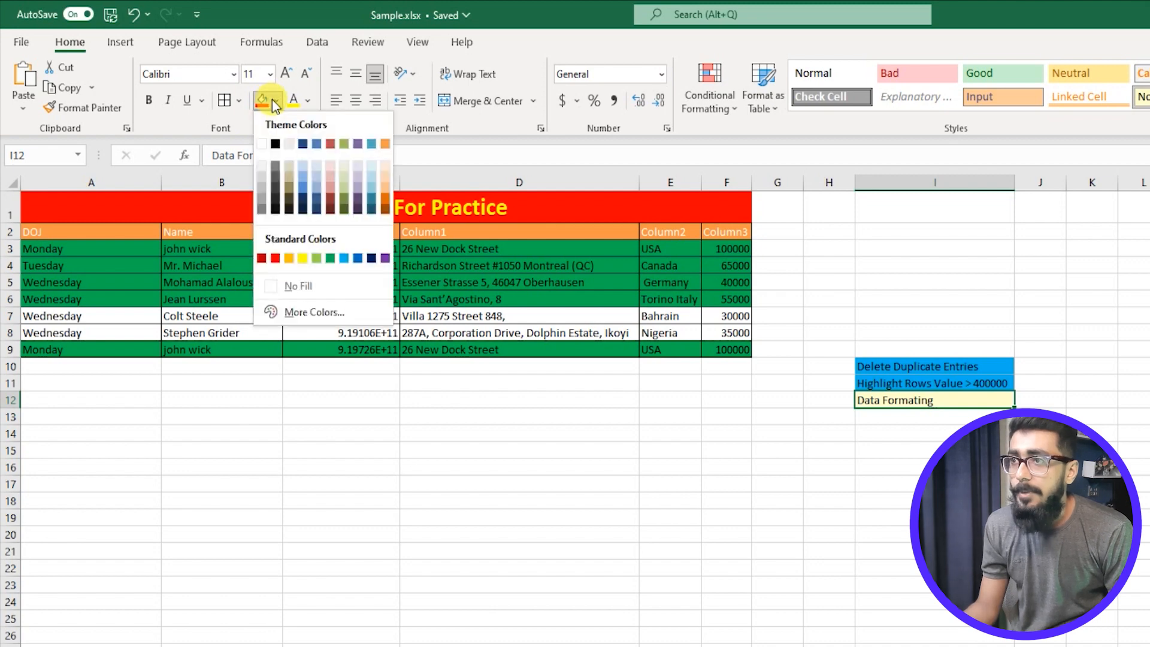
click(341, 258)
drag(829, 231, 937, 455)
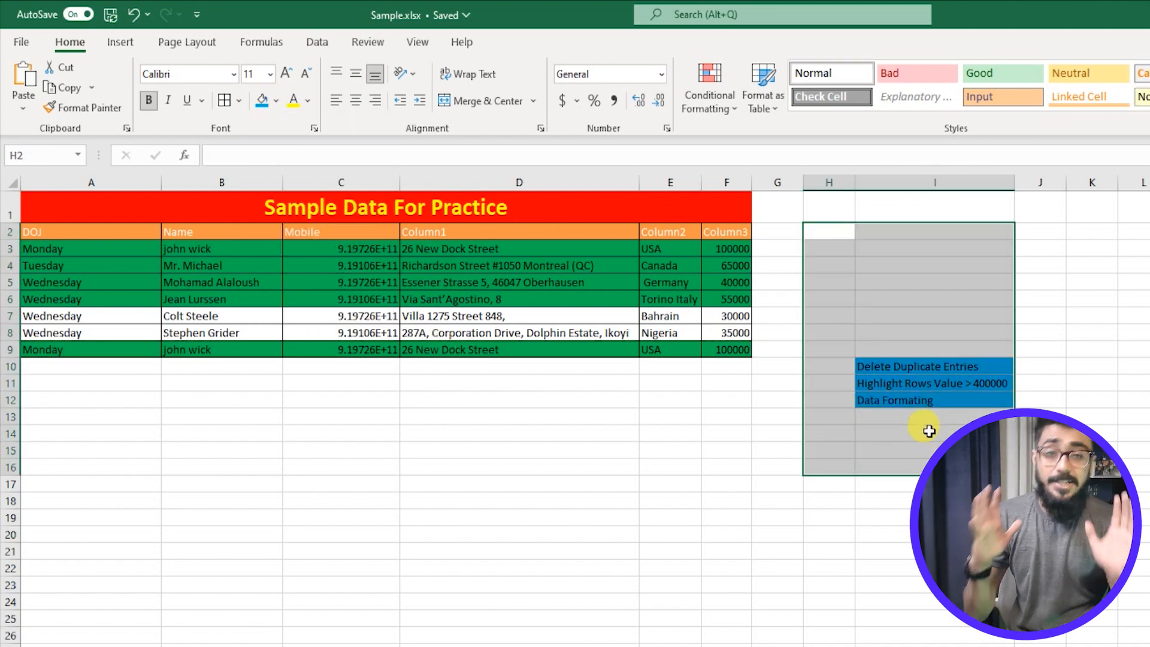